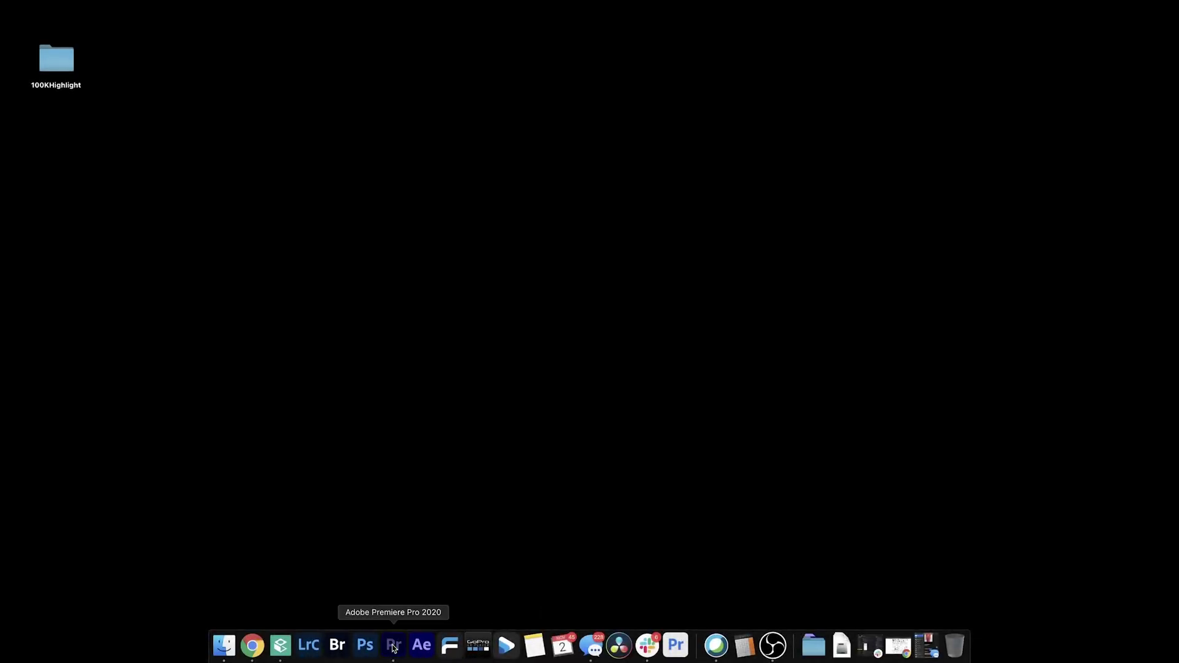
Launch Premiere Pro, open the empty Selects sequence, and load the USCSkiSnowboard clip into the Source monitor
left_click(393, 646)
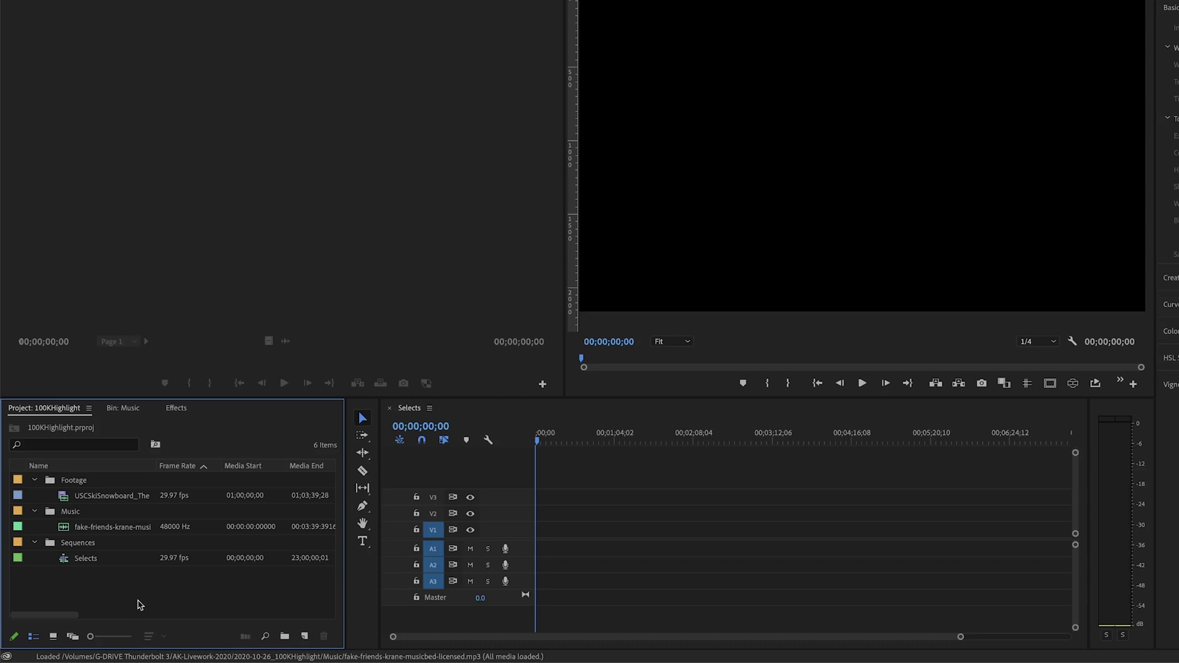
double_click(82, 560)
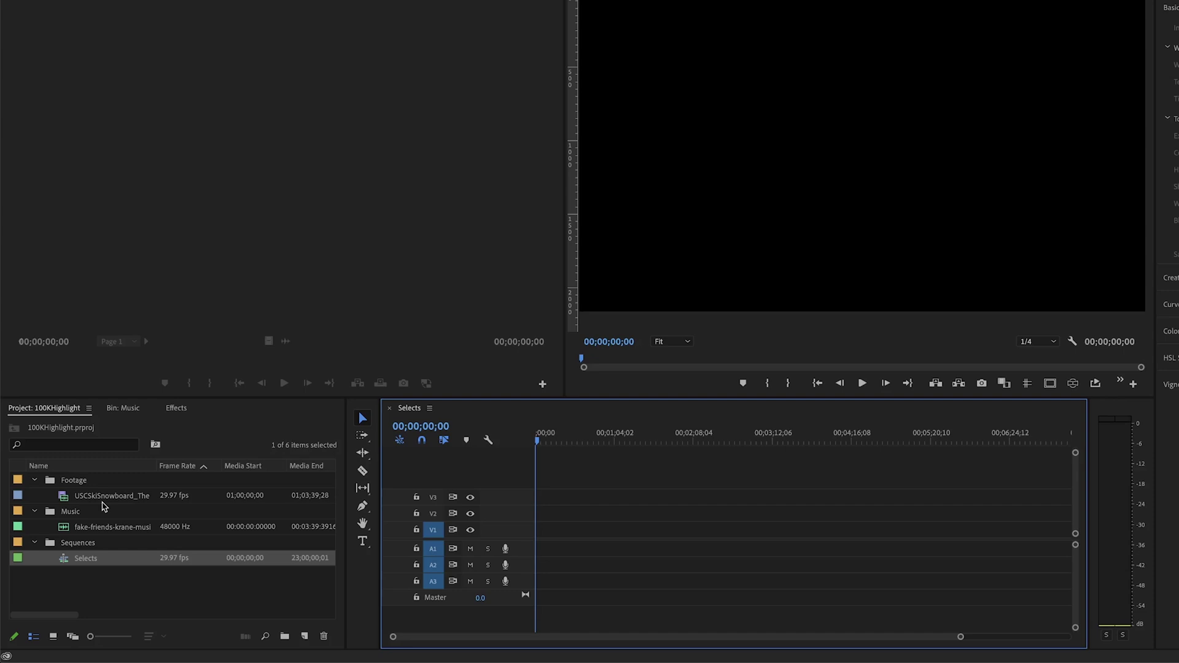
double_click(61, 496)
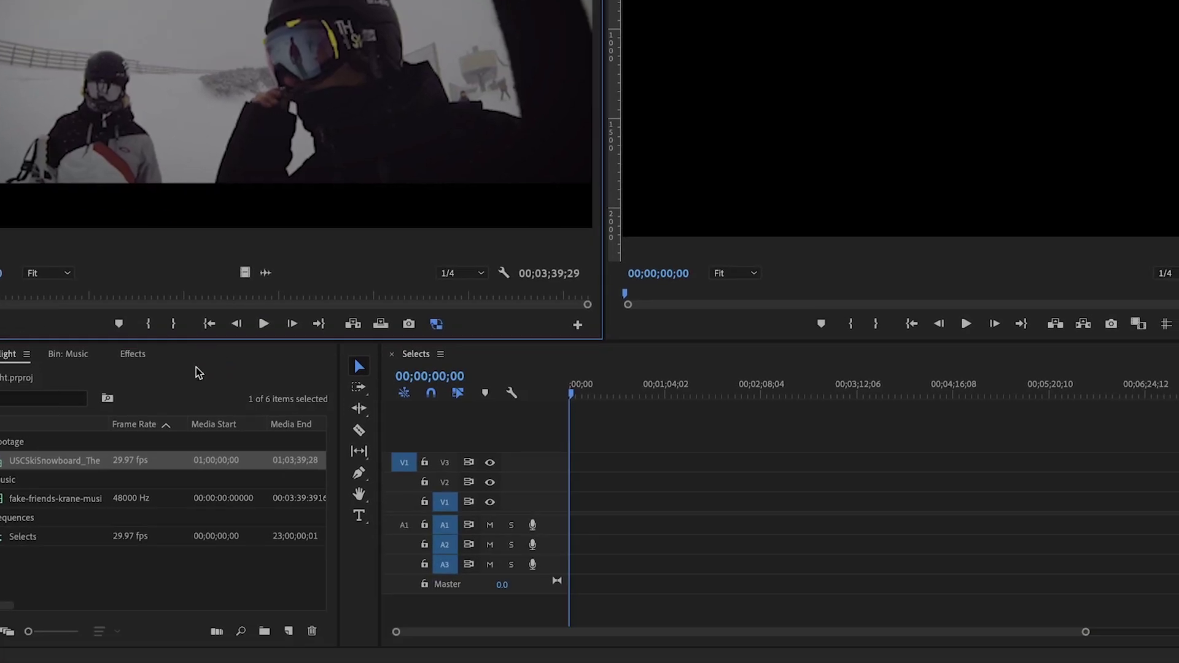
Edit the whole USCSkiSnowboard clip onto V1 of Selects with Keep existing settings, then preview it
left_click_drag(325, 424, 669, 654)
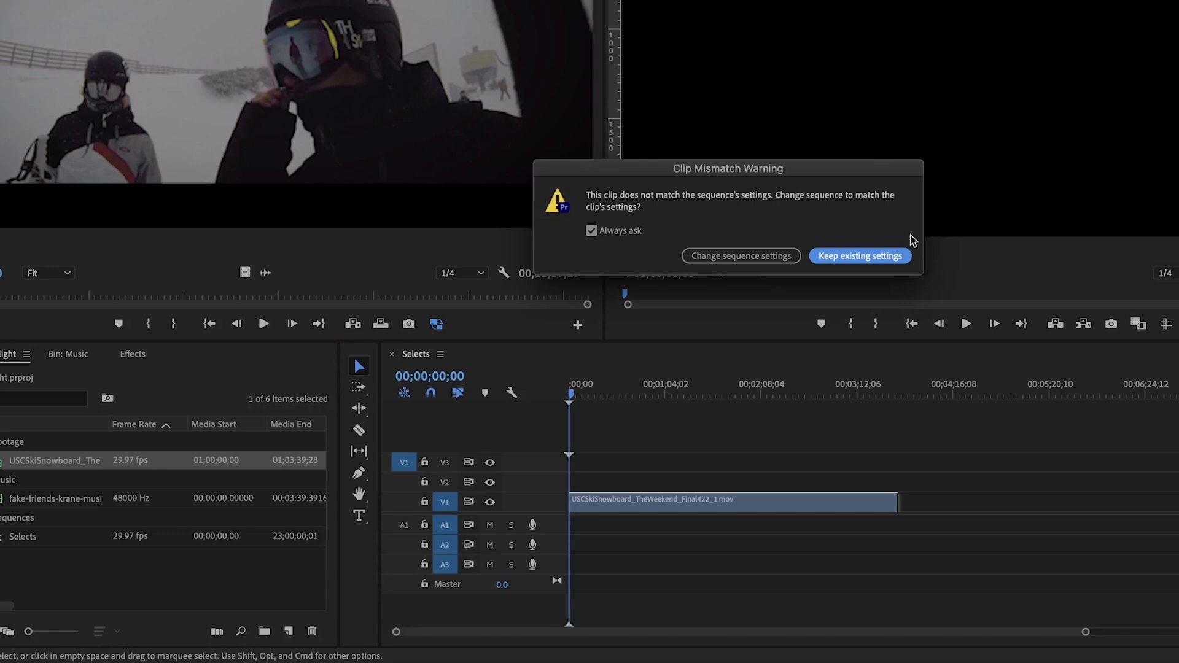
left_click(868, 256)
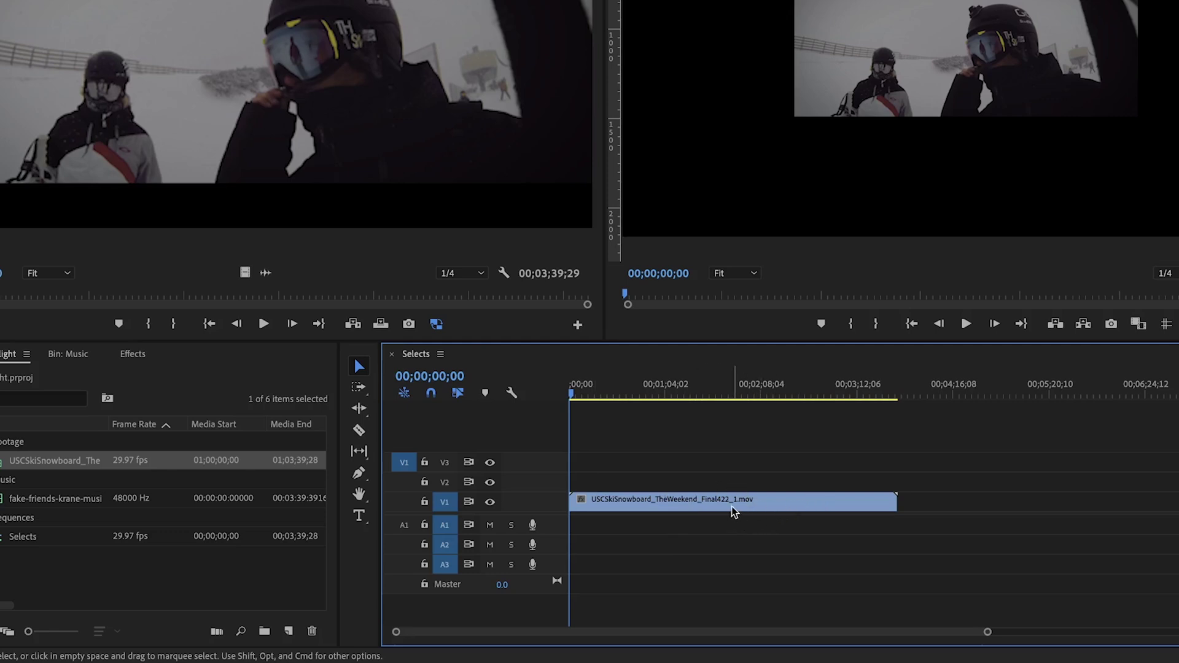
key("space")
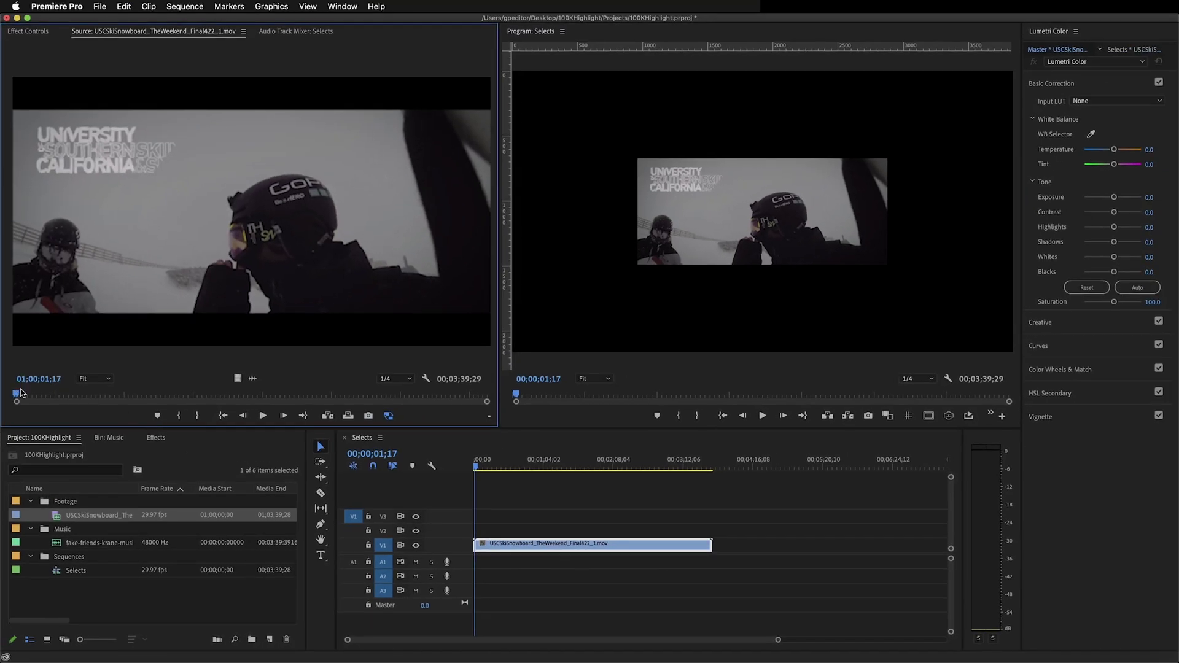
left_click_drag(22, 397, 164, 393)
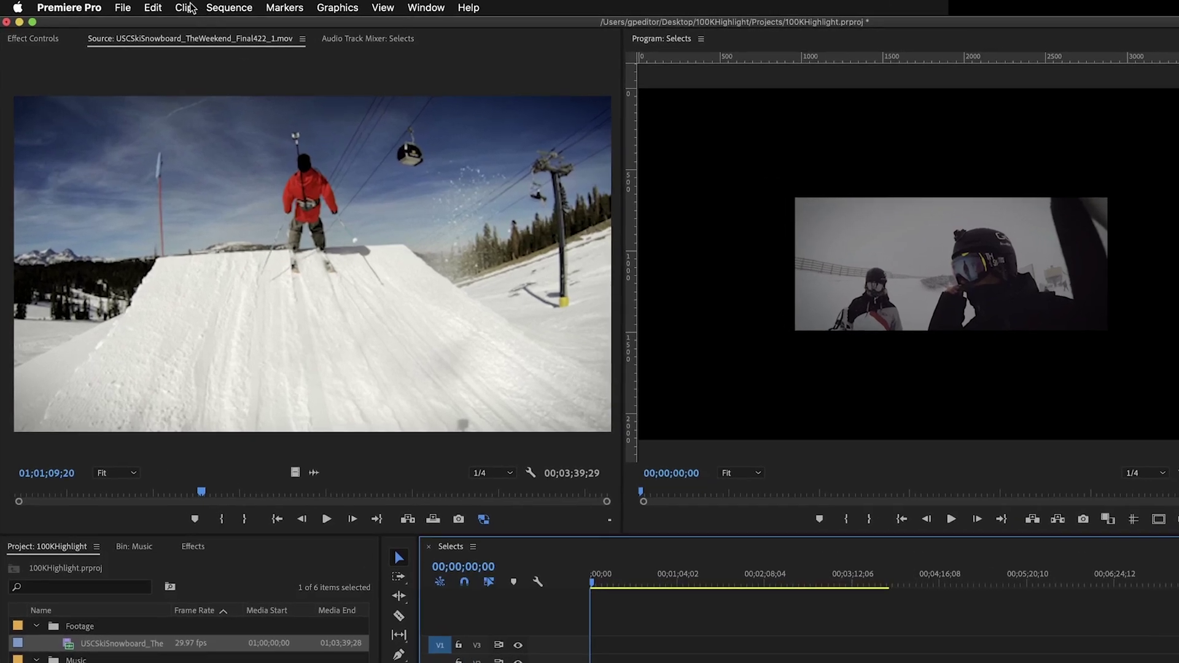
left_click(151, 7)
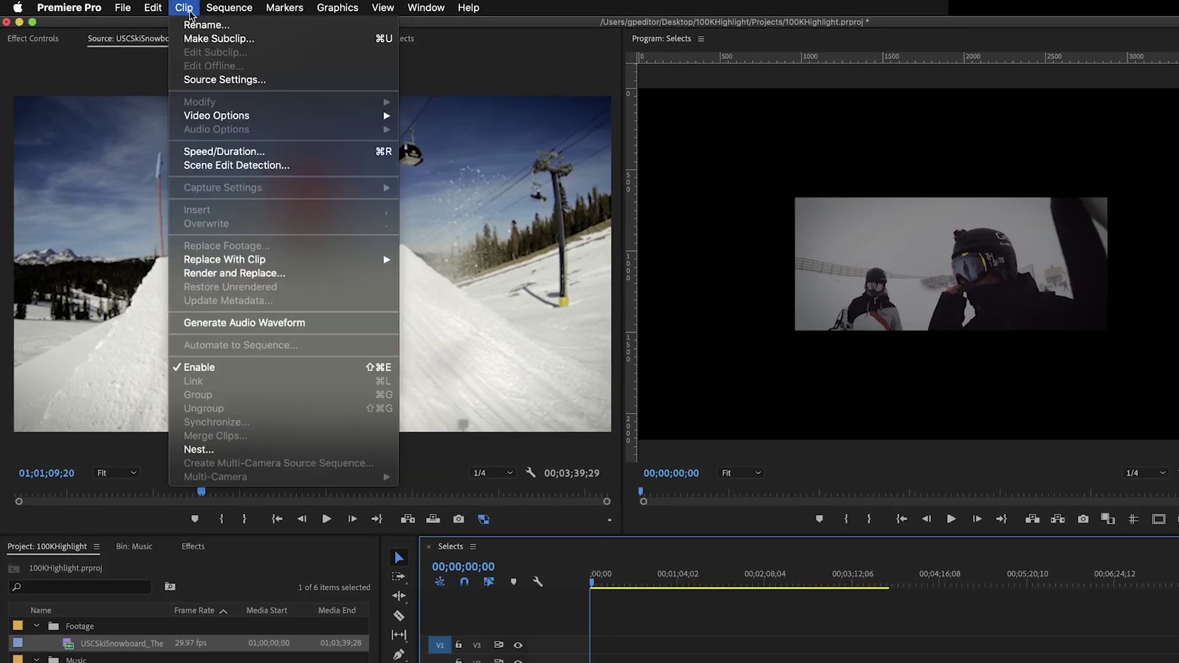
Run Scene Edit Detection on the ski clip with Apply a cut off and Create bin of subclips on
left_click(237, 165)
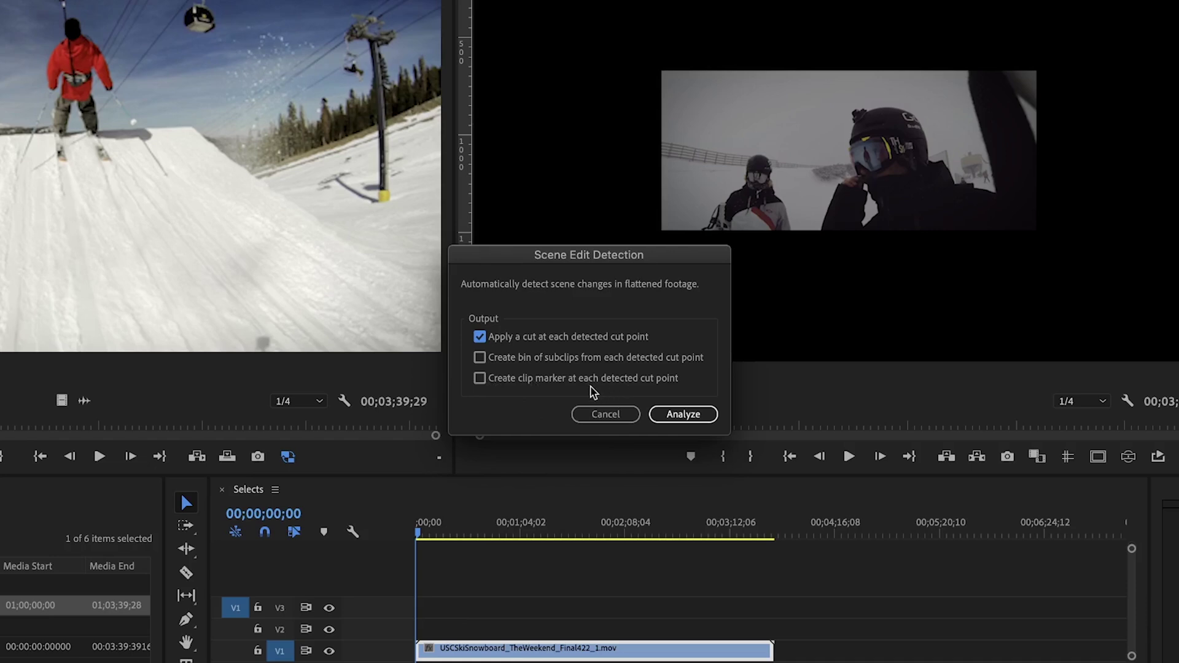
left_click(480, 337)
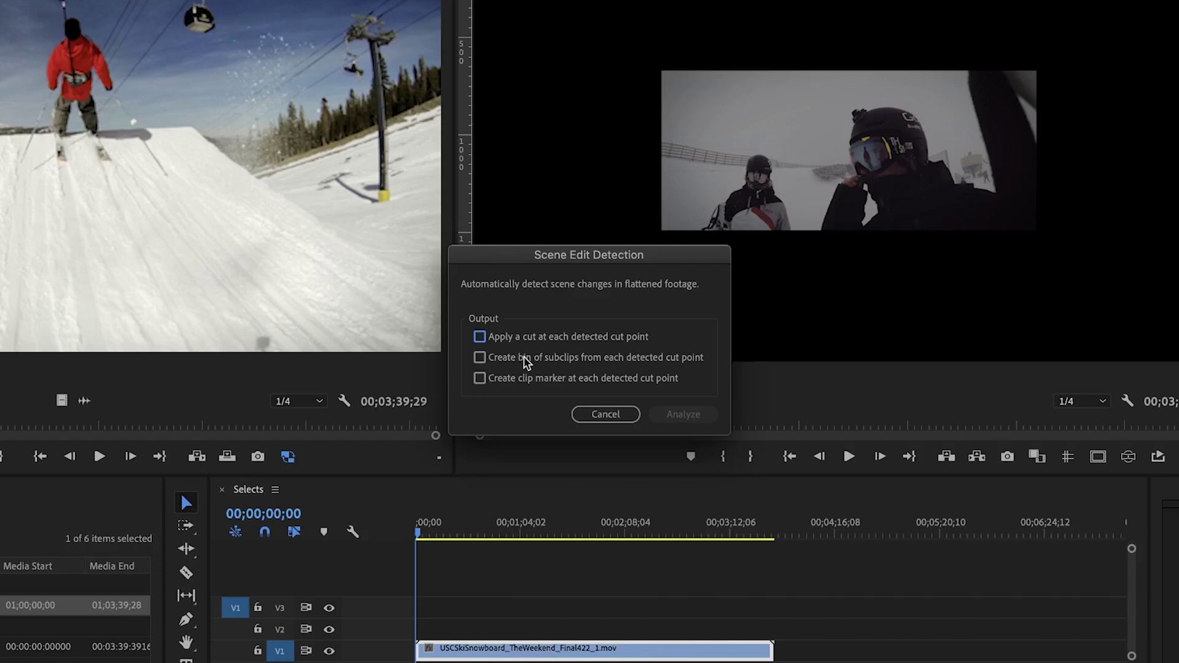
left_click(527, 360)
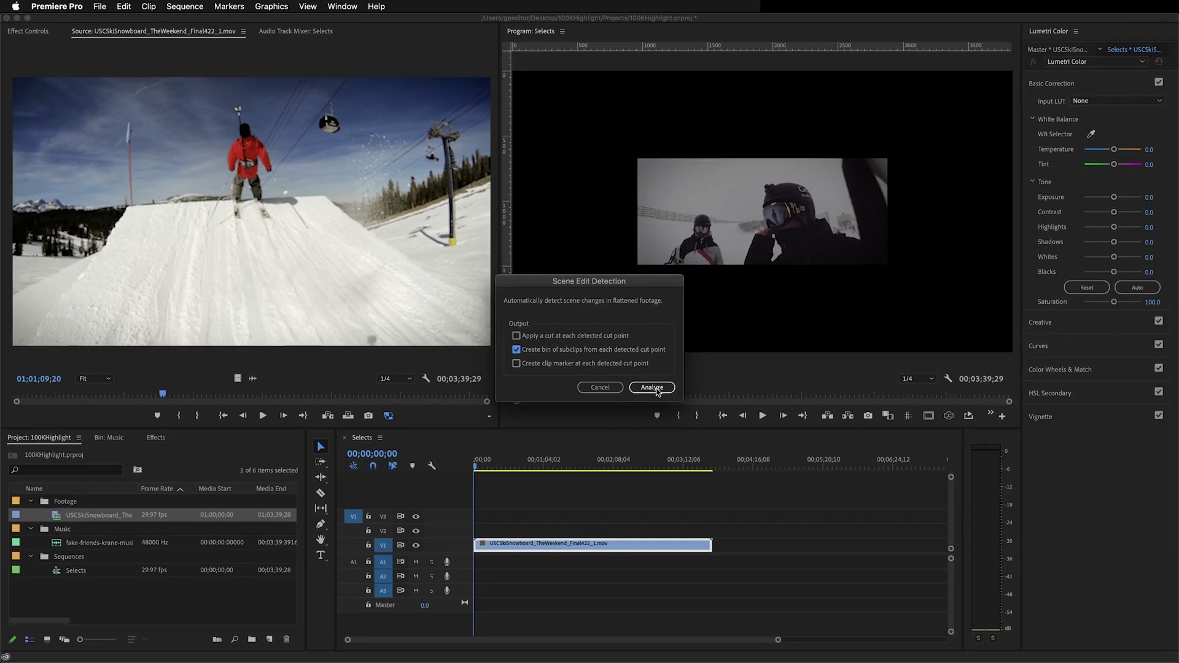
left_click(652, 387)
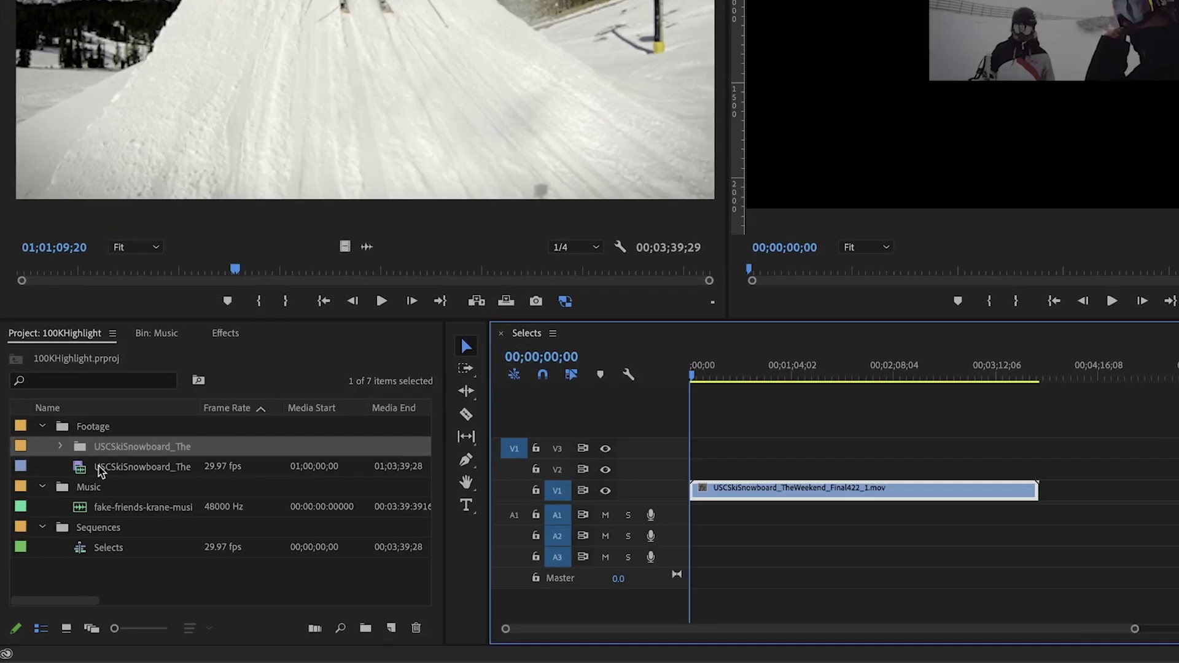
Expand the USCSkiSnowboard_The bin and preview the first two detected subclips
left_click(61, 440)
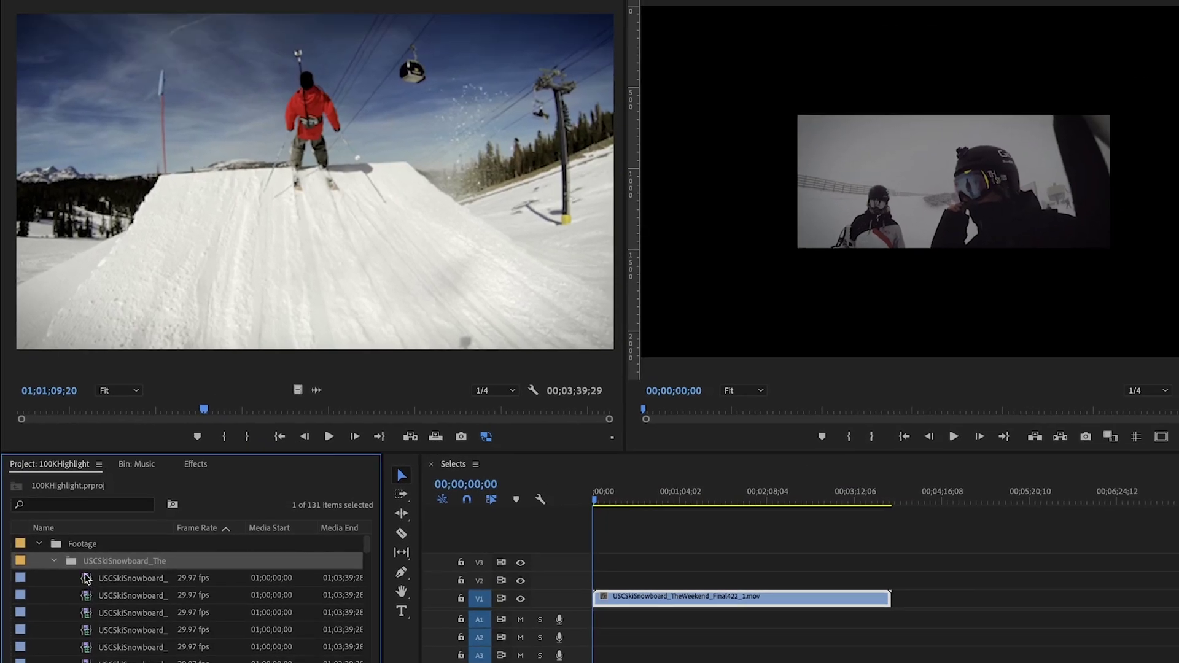
double_click(153, 461)
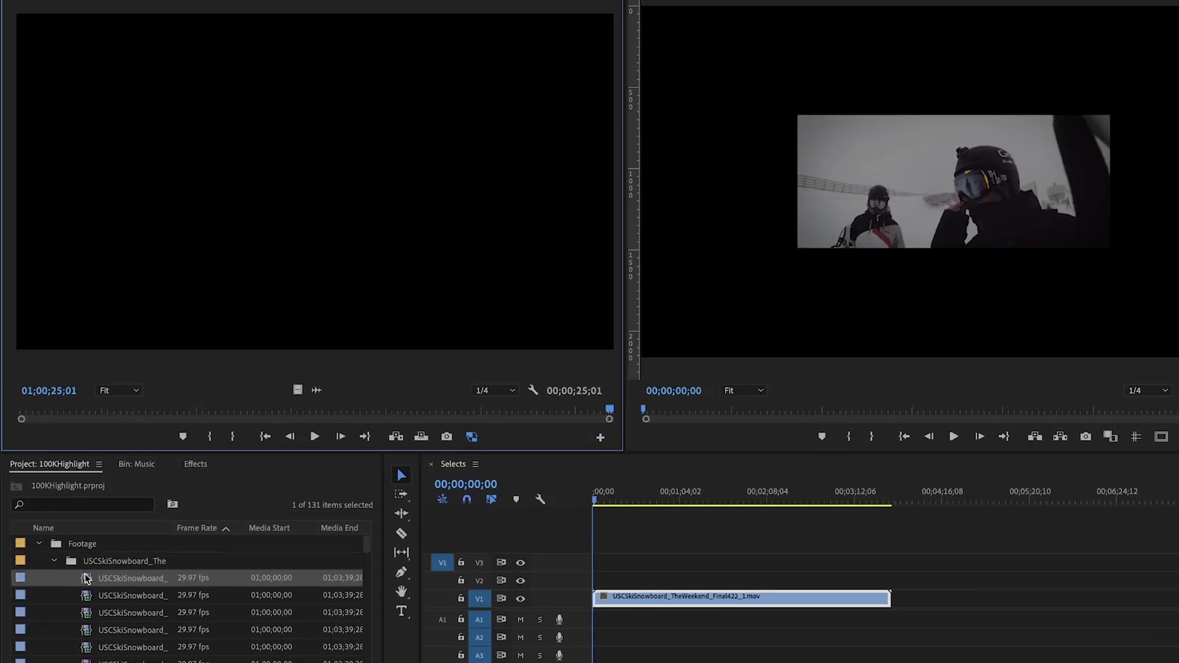
left_click(50, 269)
left_click_drag(45, 418, 603, 410)
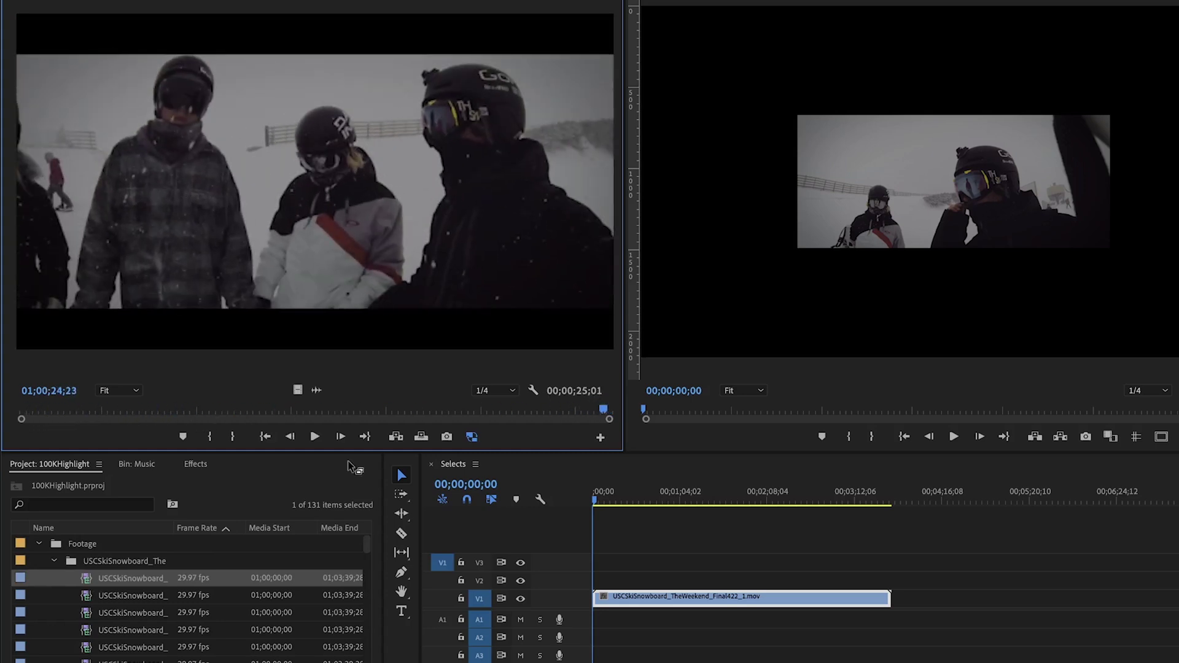
double_click(92, 596)
left_click_drag(5, 414, 564, 410)
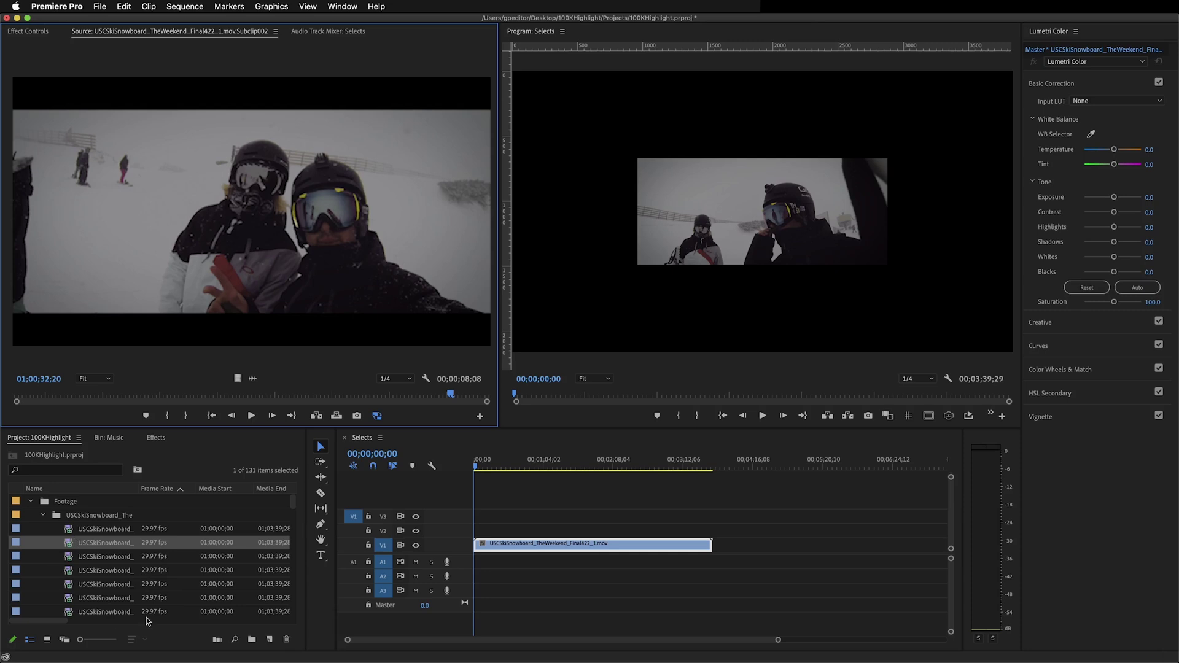
Open the subclip bin in a floating window, enlarge it, and show its 124 subclips in Icon View
double_click(58, 517)
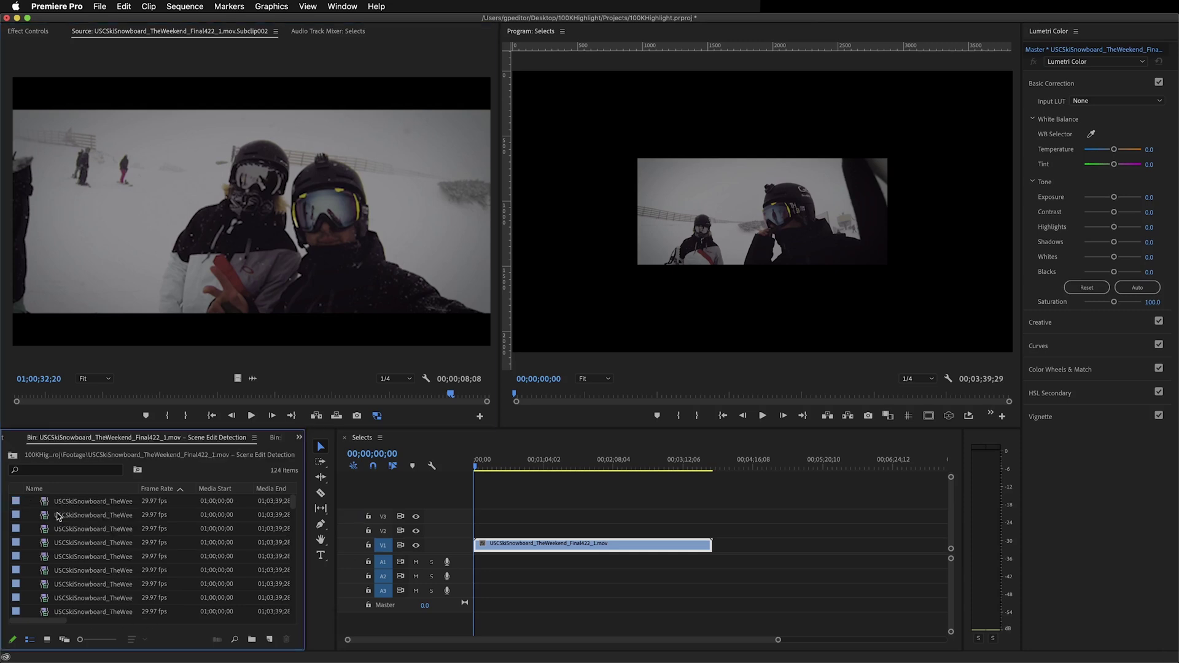
left_click(134, 435)
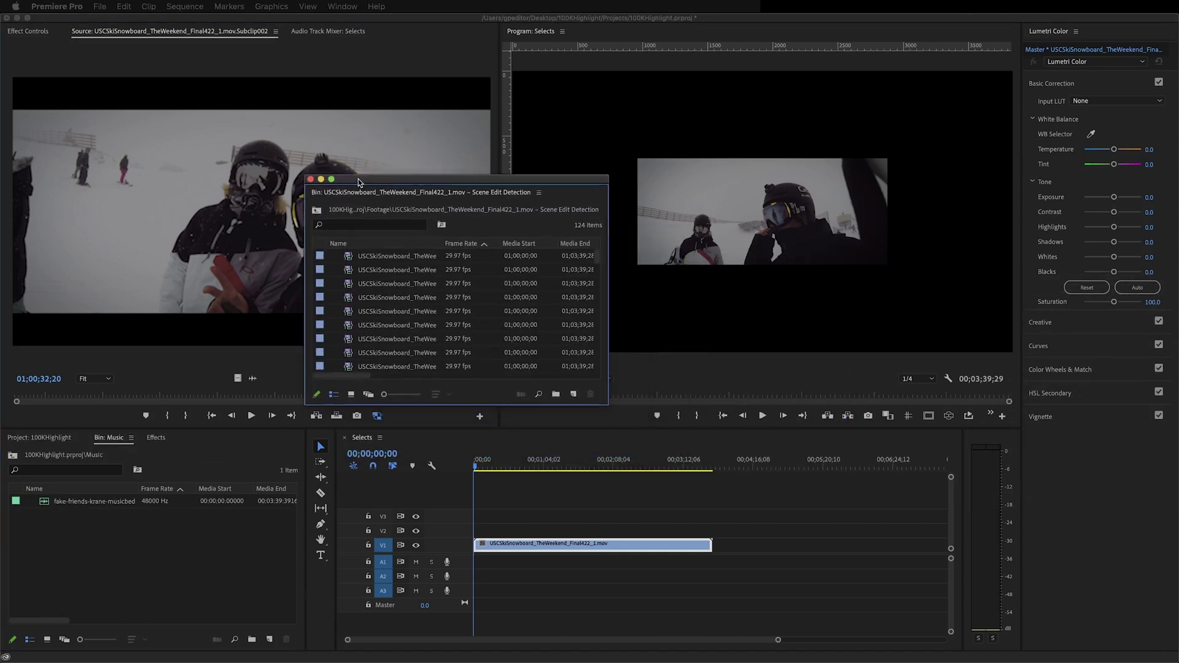
left_click_drag(609, 402, 785, 546)
left_click(351, 537)
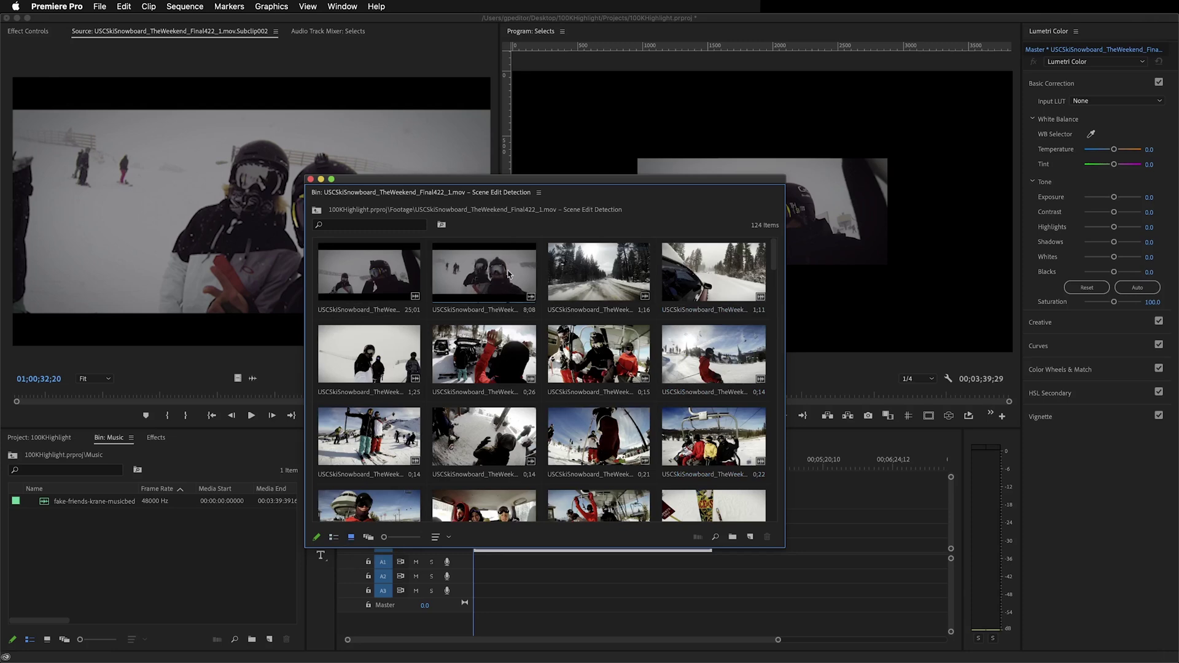
scroll(555, 301, "down", 5)
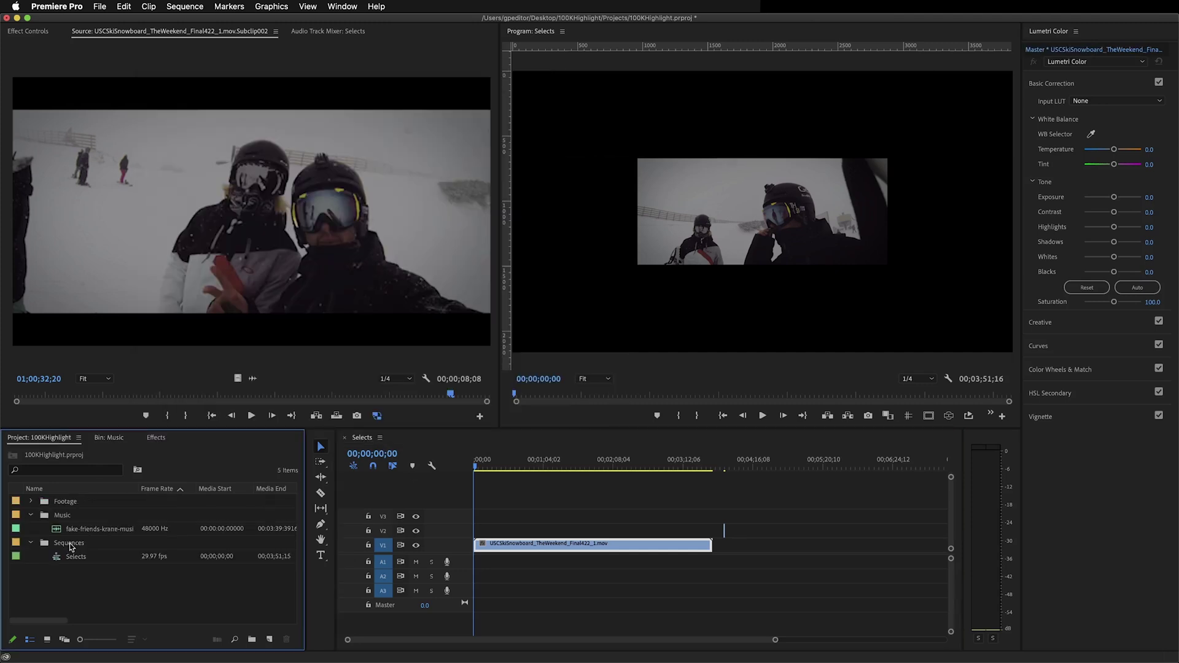
Start a new sequence in the Sequences folder from the Digital SLR > 1080p > DSLR 1080p30 preset
left_click(70, 546)
left_click(99, 6)
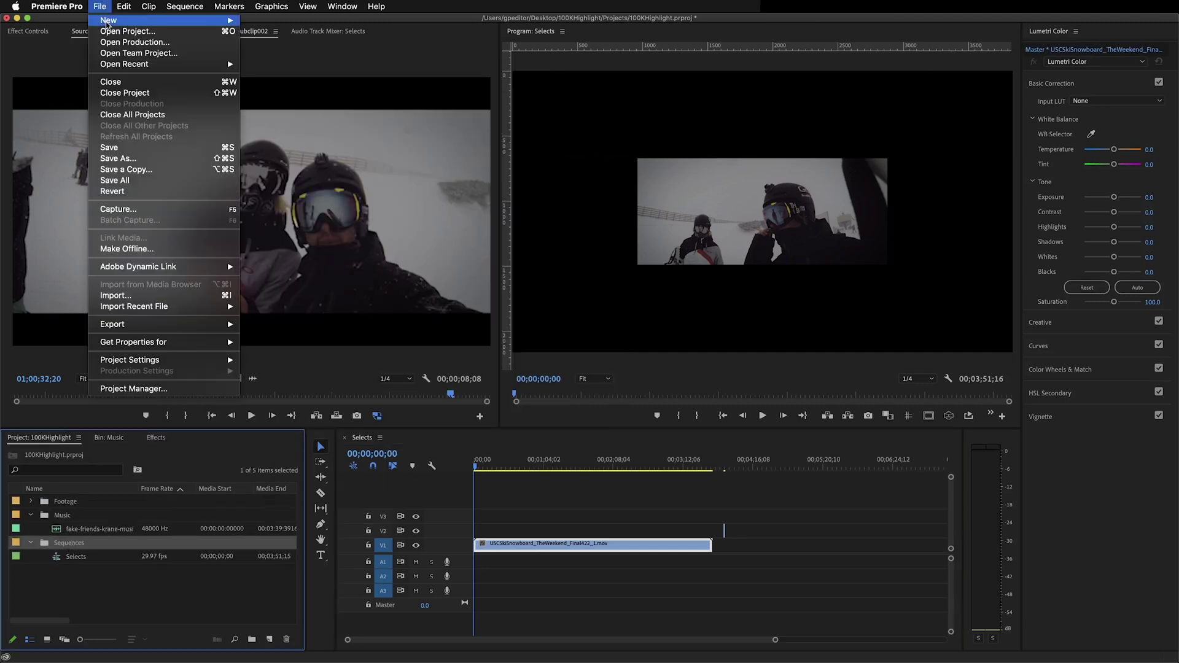
mouse_move(123, 20)
left_click(274, 56)
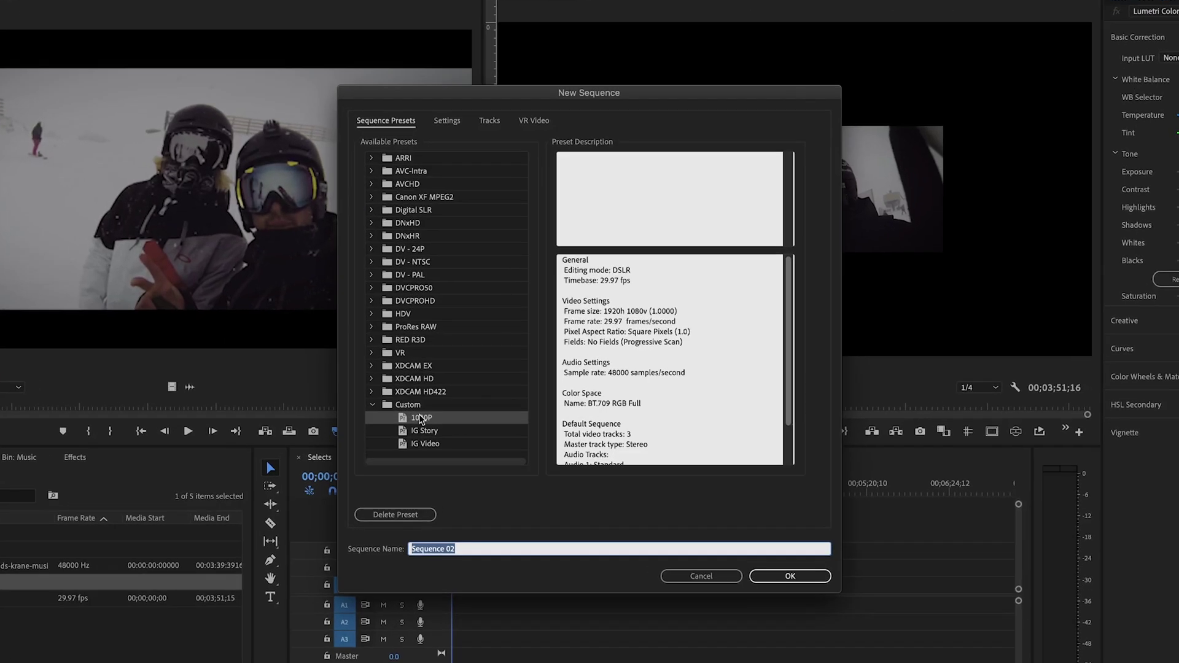
left_click(396, 206)
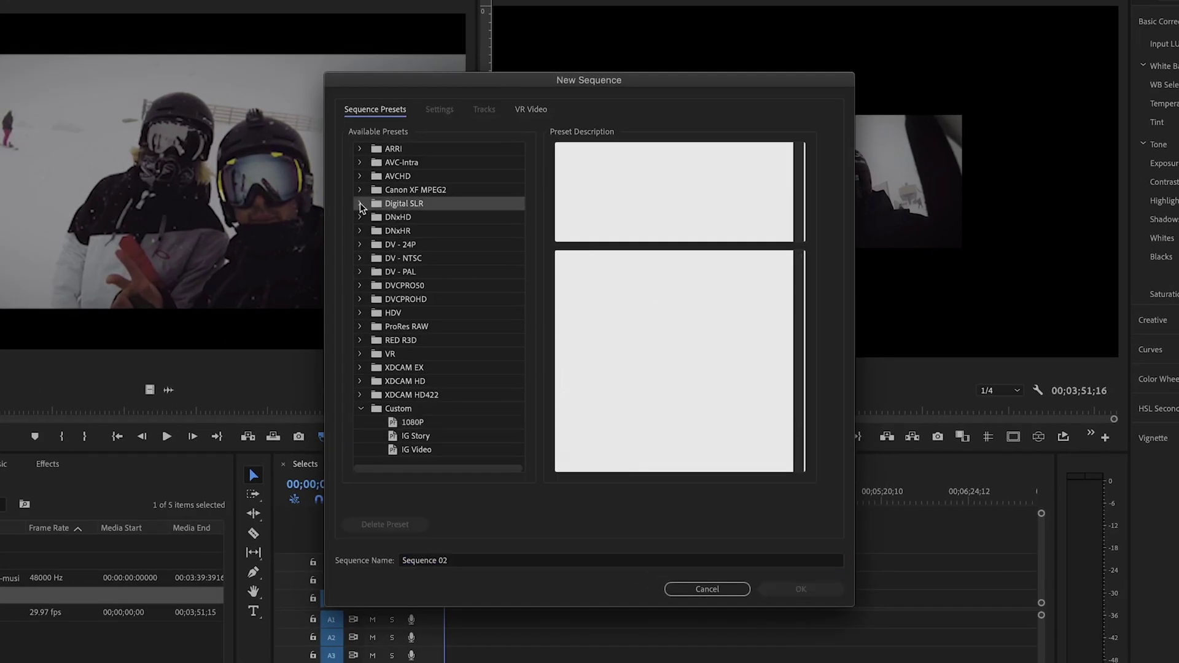
left_click(361, 203)
left_click(376, 217)
left_click(444, 259)
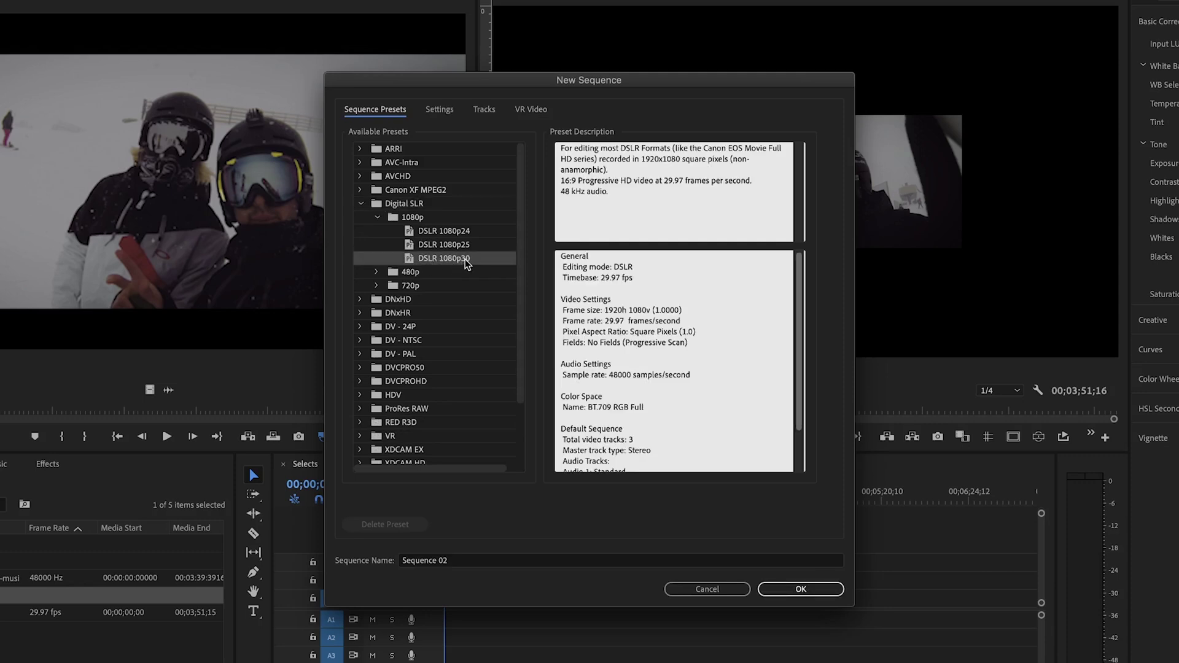
Change the sequence frame size to 3840×2160 in Settings
left_click(441, 113)
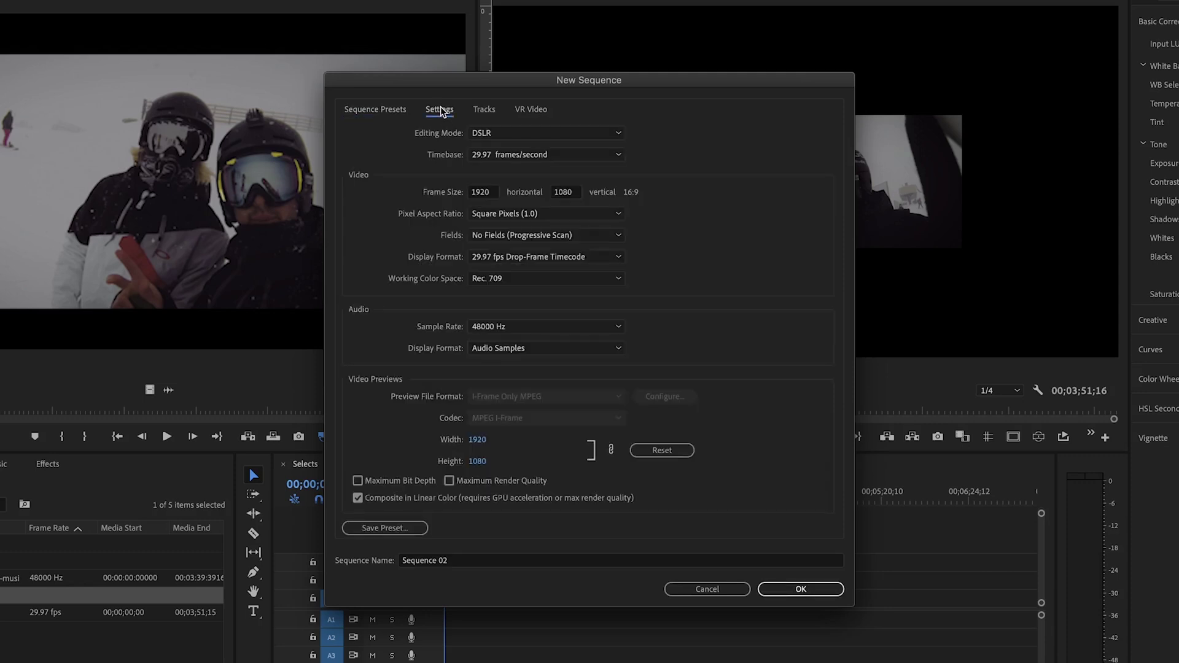
left_click(480, 192)
type("3840")
key("Tab")
type("2150")
key("Tab")
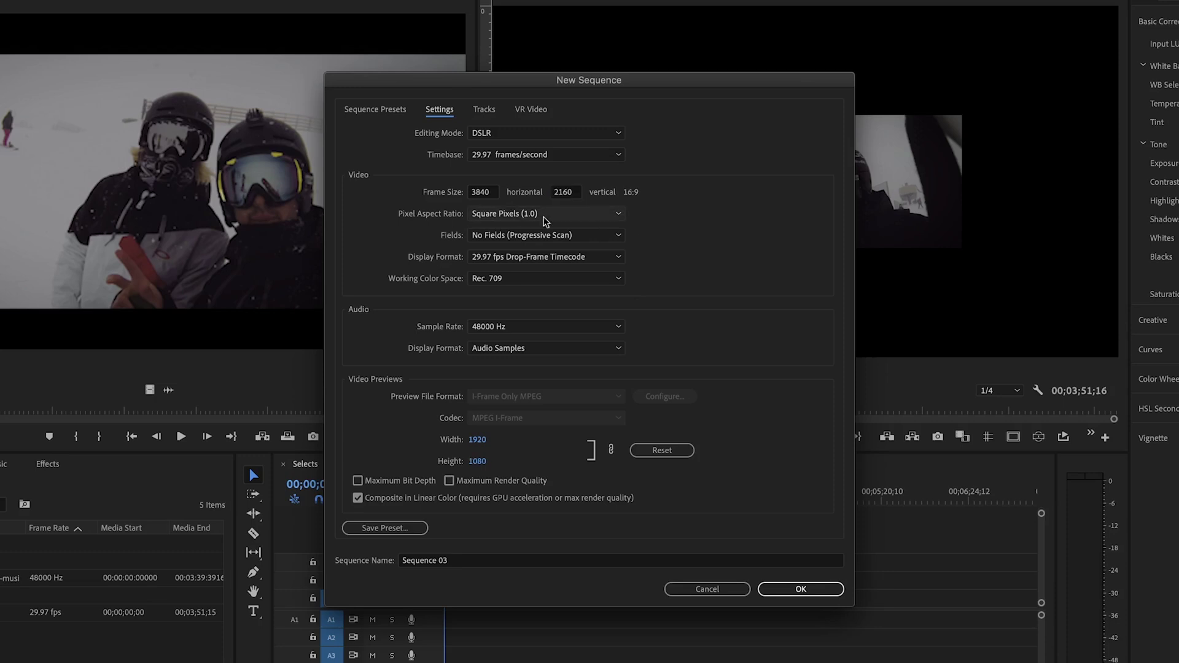
Save the settings as the '16x9 4K' preset and name the sequence Highlight Edit
left_click(391, 529)
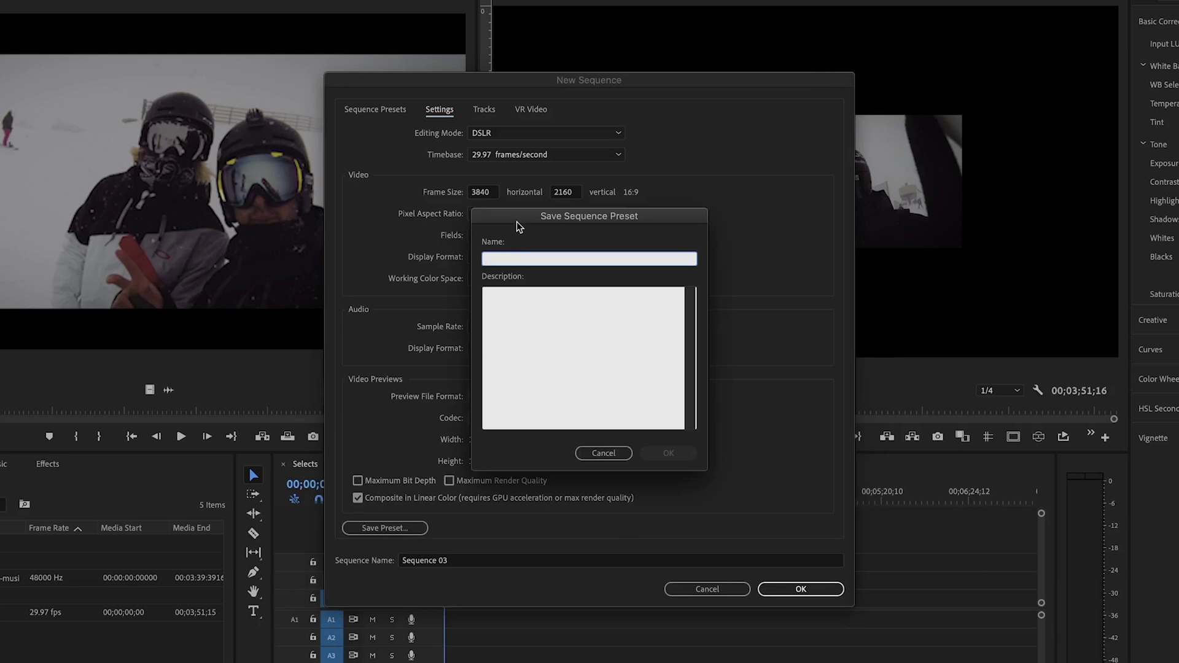
type("16x9 4K")
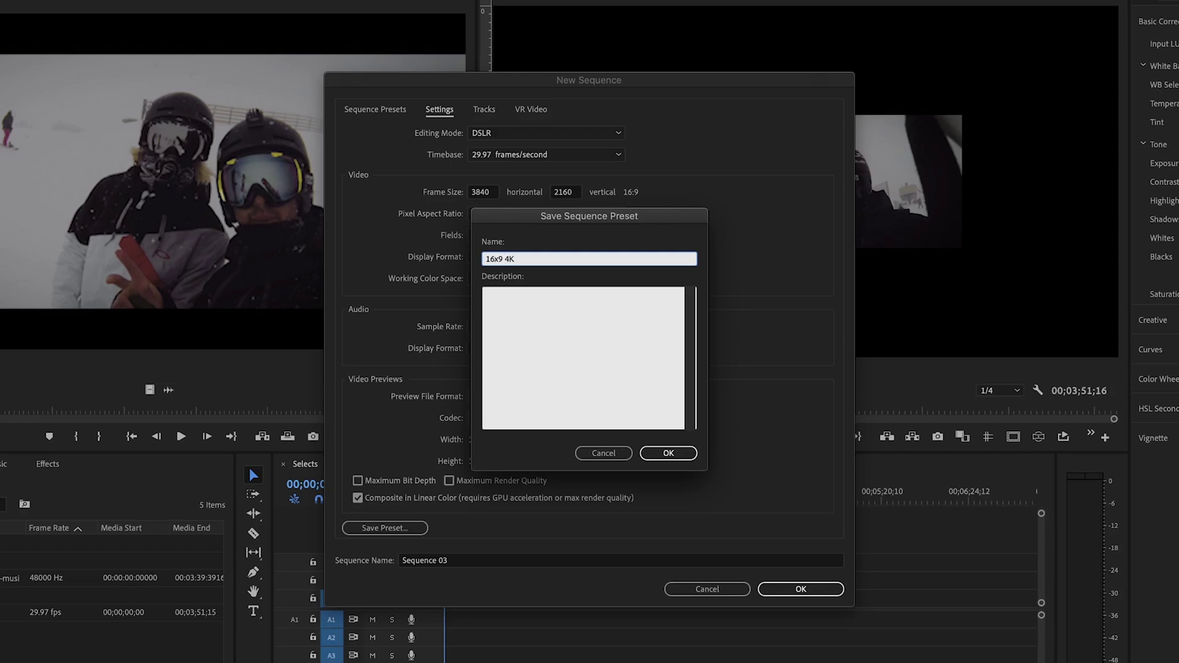
key("Return")
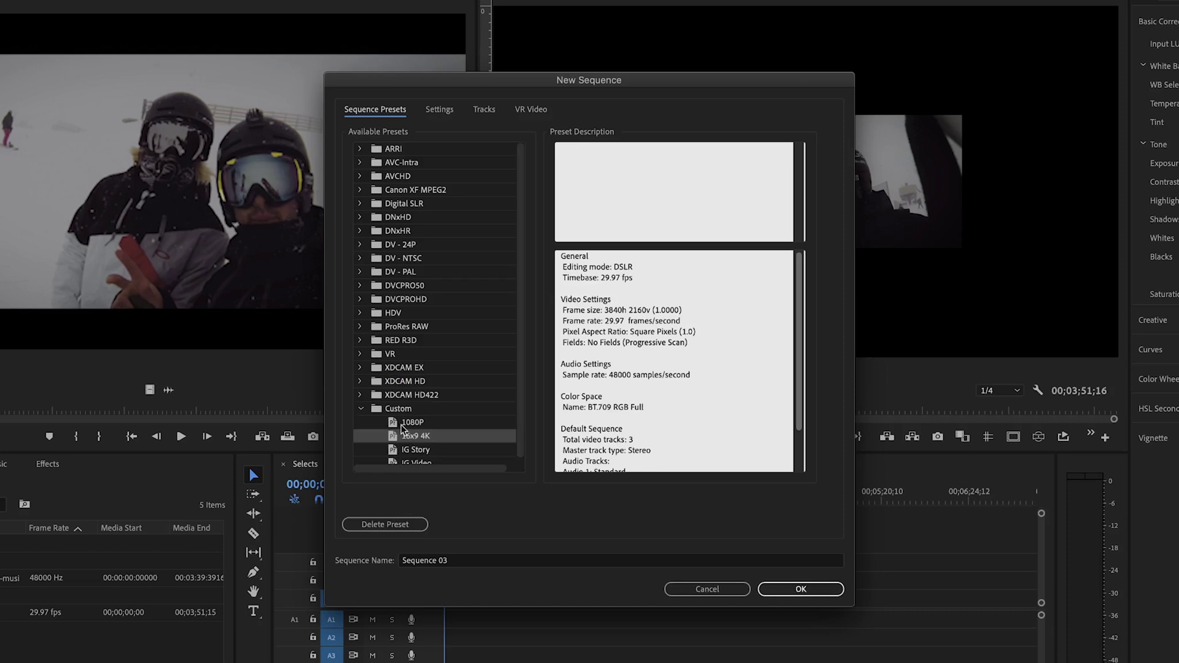
left_click(460, 561)
type("HighL")
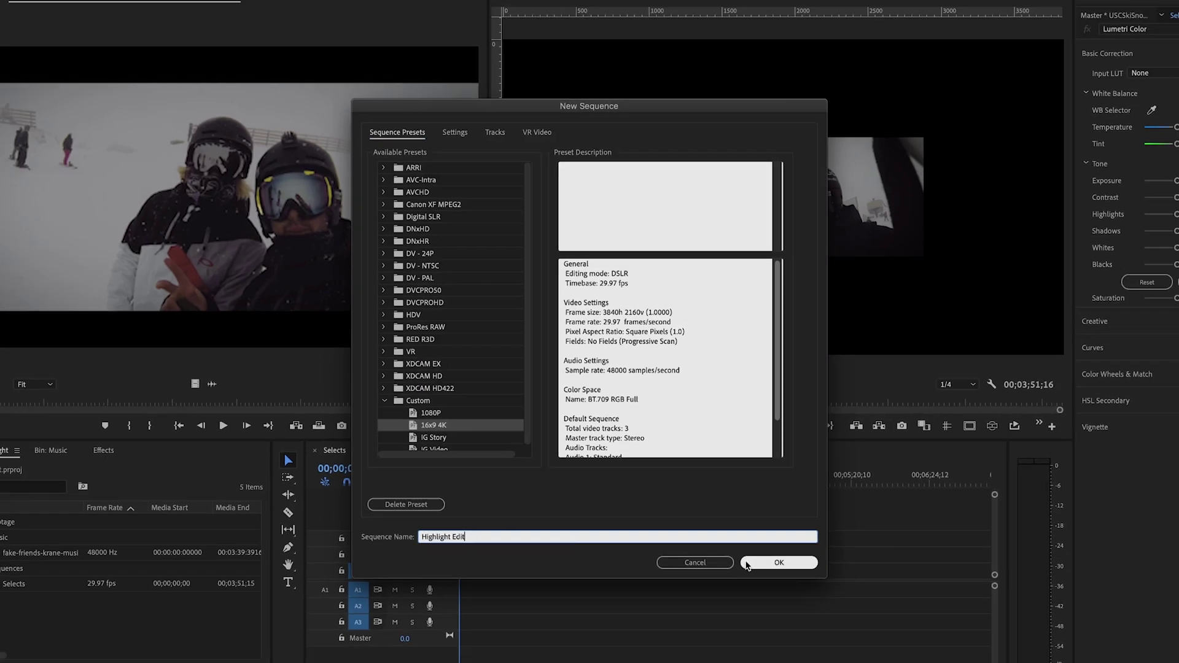
left_click(800, 588)
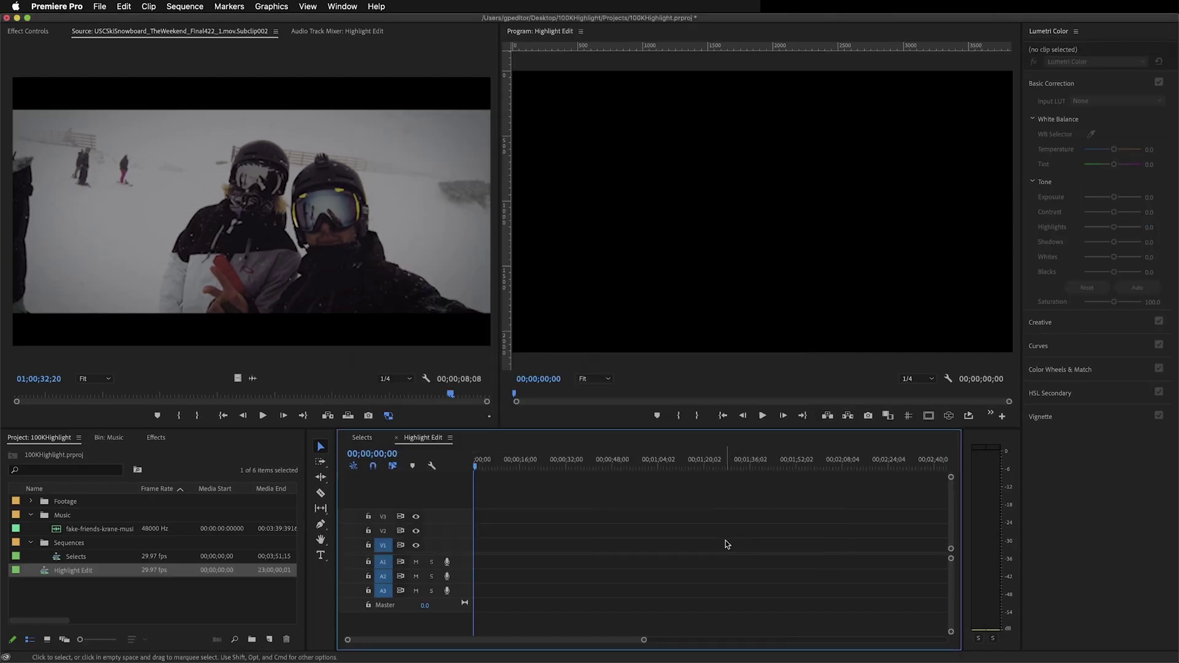
Move Highlight Edit into the Sequences bin, open it, and edit the music clip onto A1
left_click_drag(50, 577, 48, 544)
double_click(56, 557)
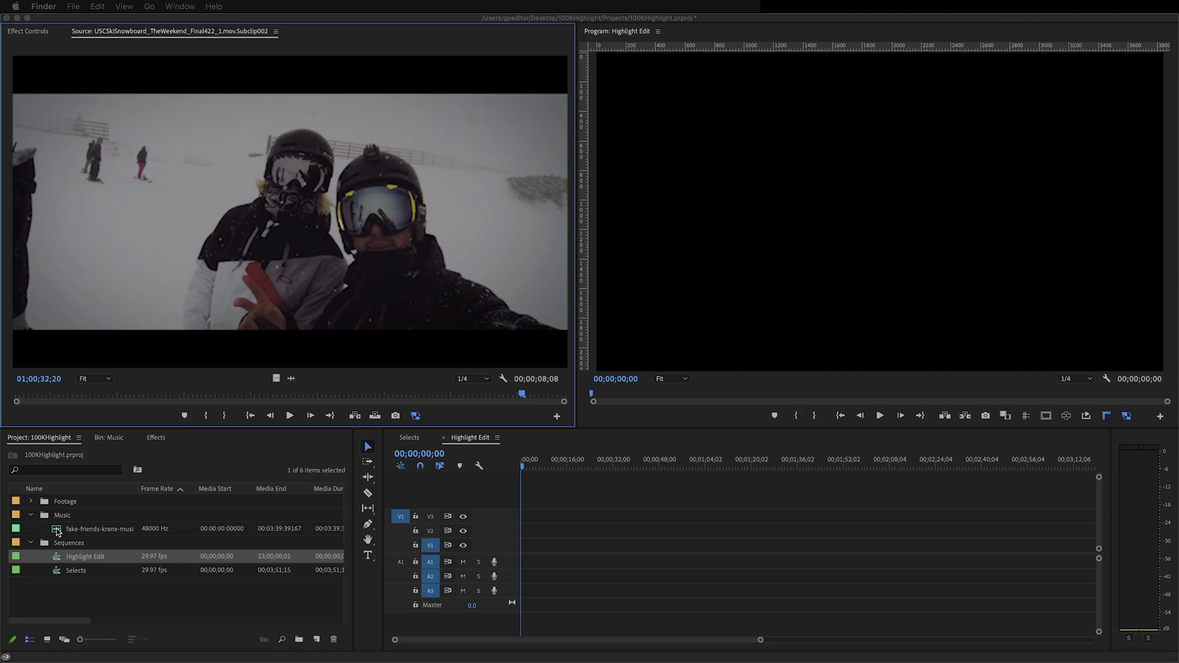
double_click(57, 530)
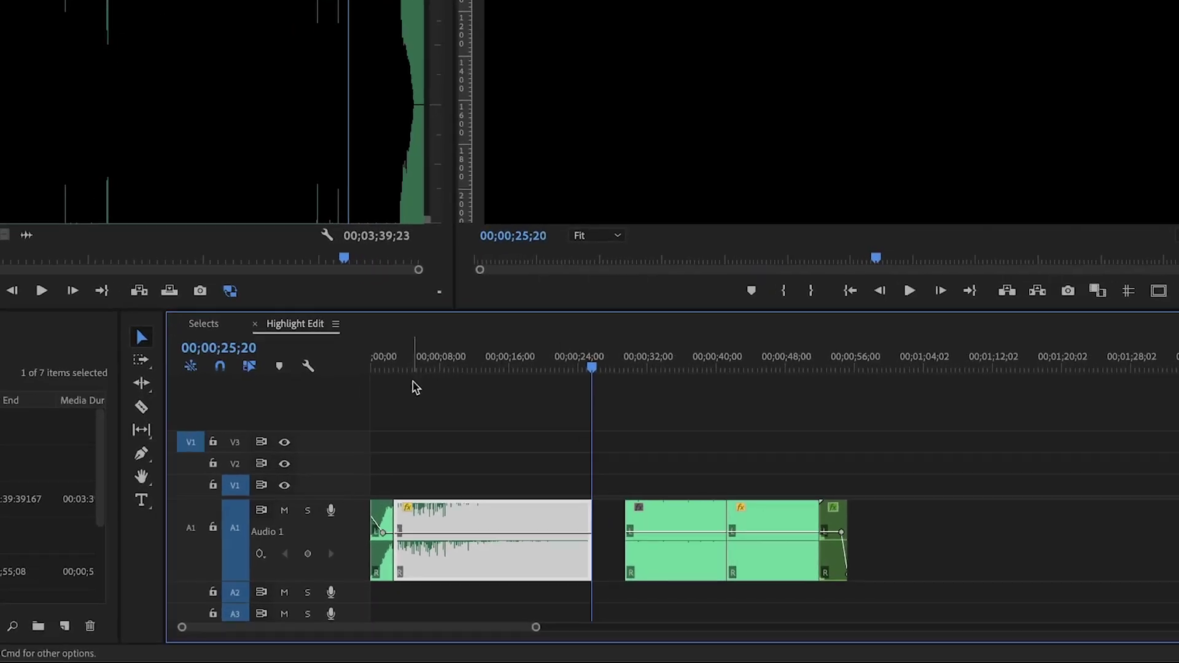
left_click(412, 415)
key("Home")
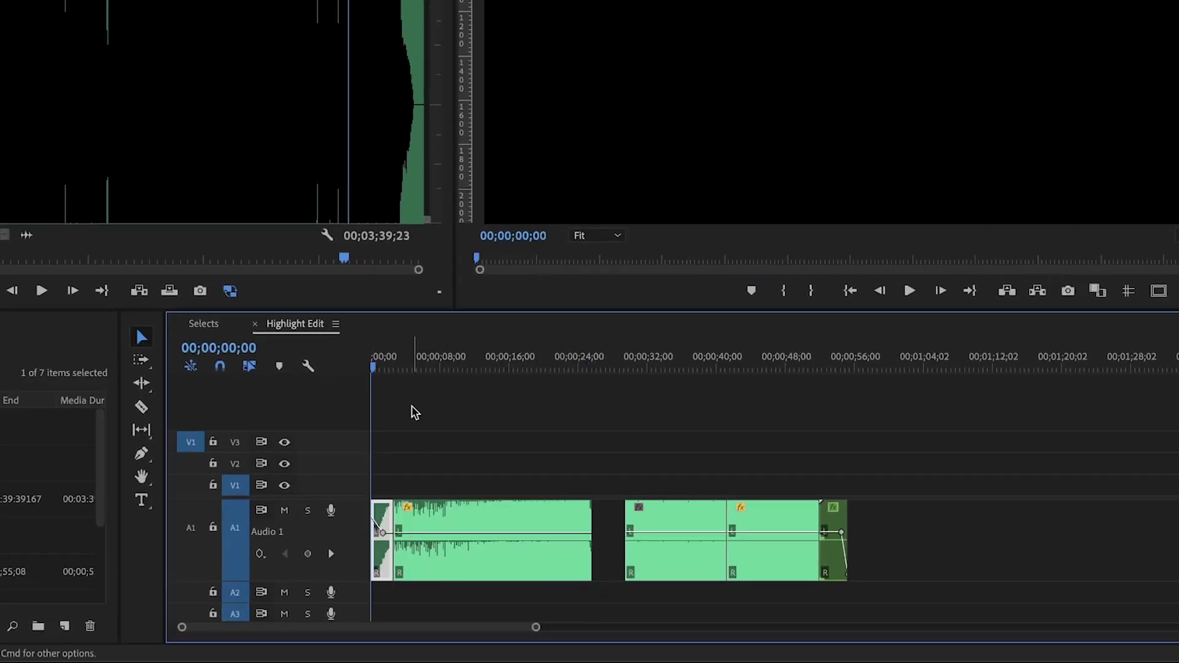
Add a red marker named 'Intro - Old GoPro' with a duration at the sequence start
key("m")
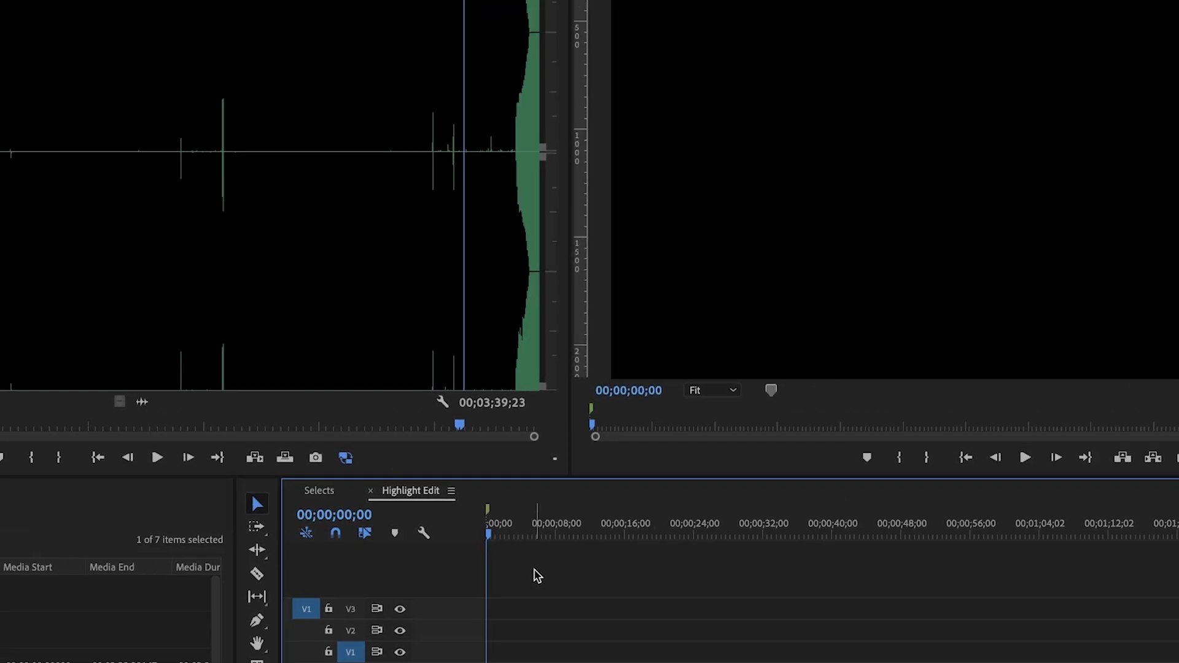
key("m")
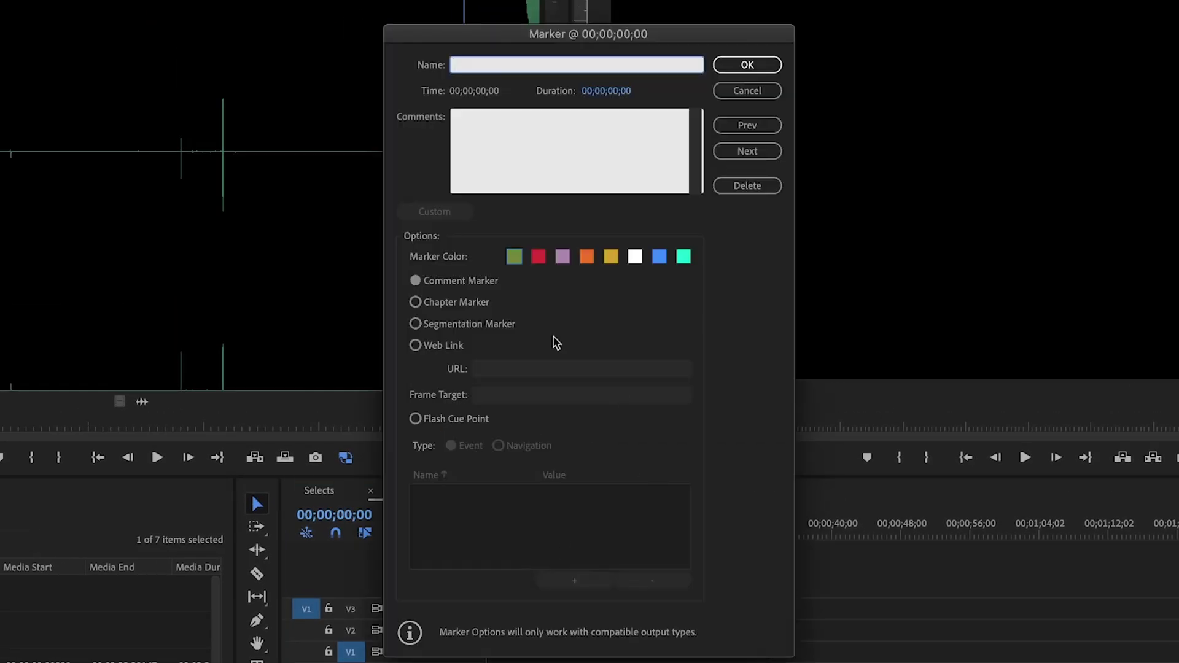
left_click(538, 256)
type("Intro - Old GoPro")
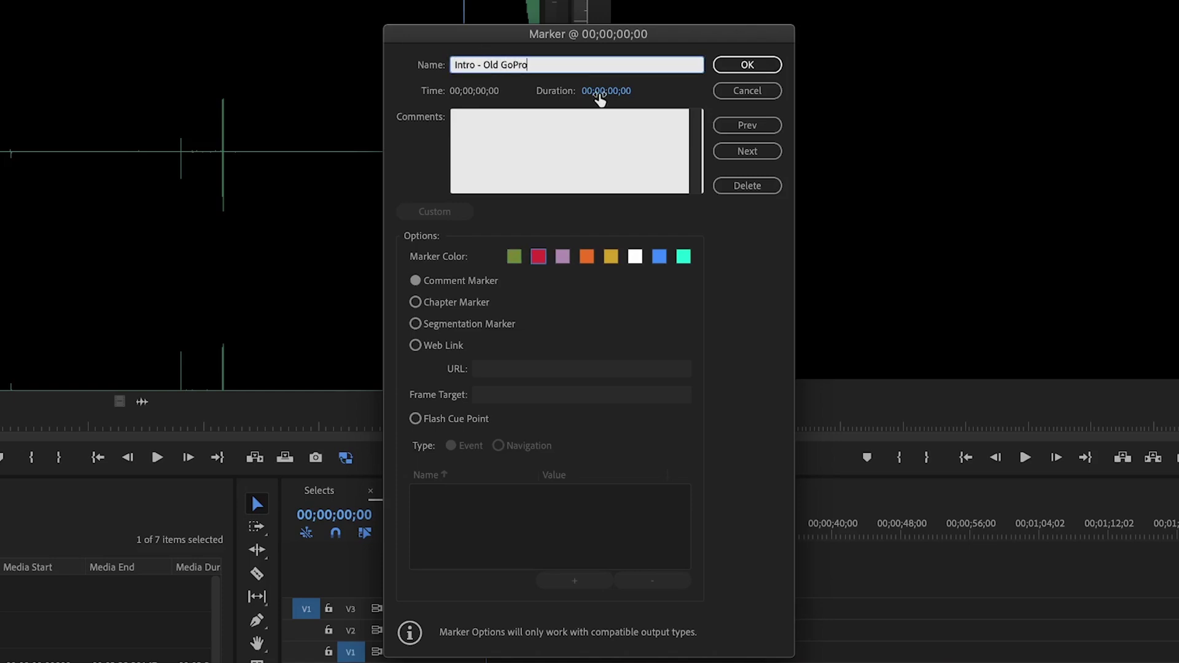
left_click_drag(601, 99, 939, 106)
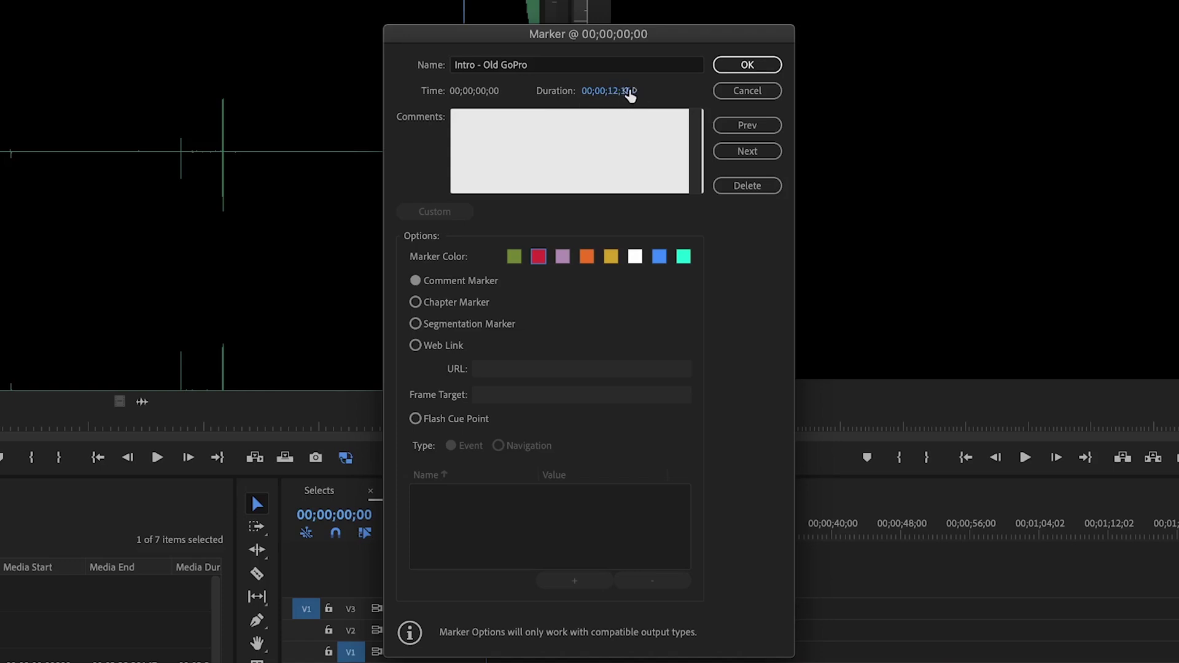
left_click(747, 64)
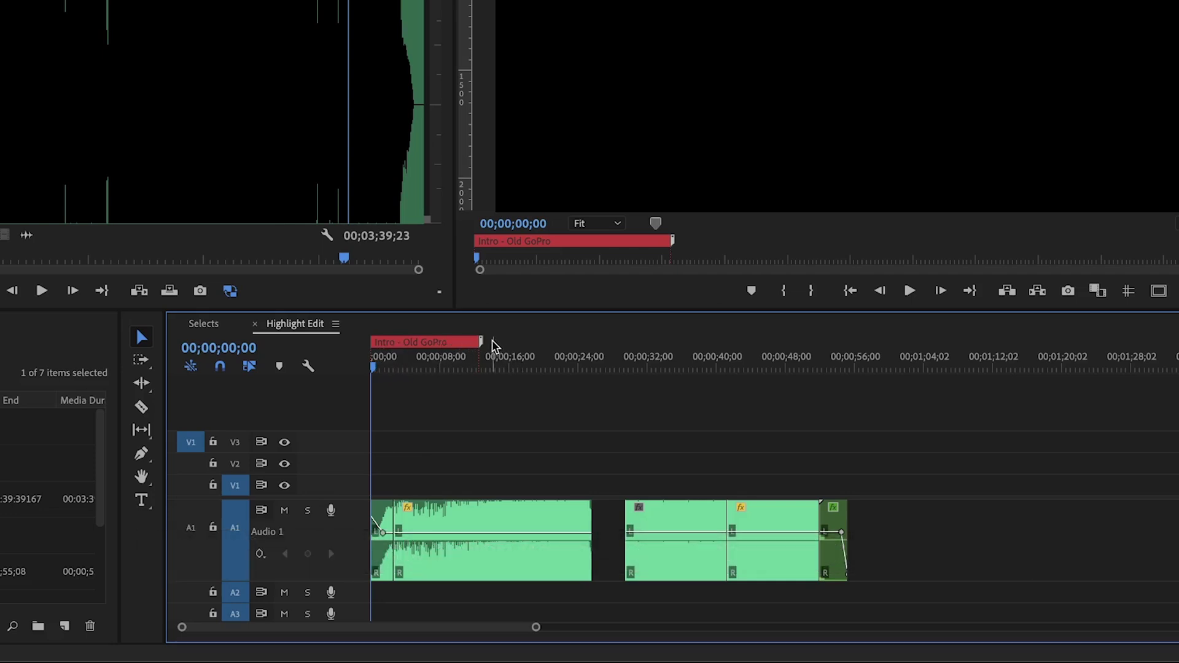
Extend the intro marker's end to 00;00;14;10
left_click(478, 368)
key("space")
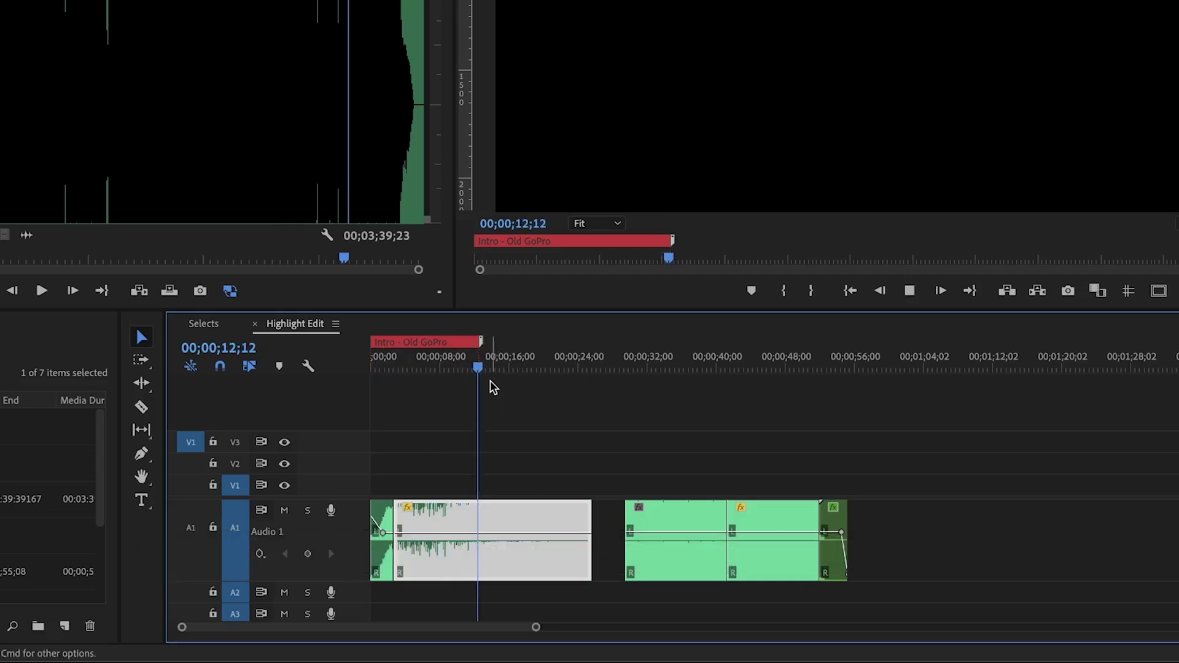
key("space")
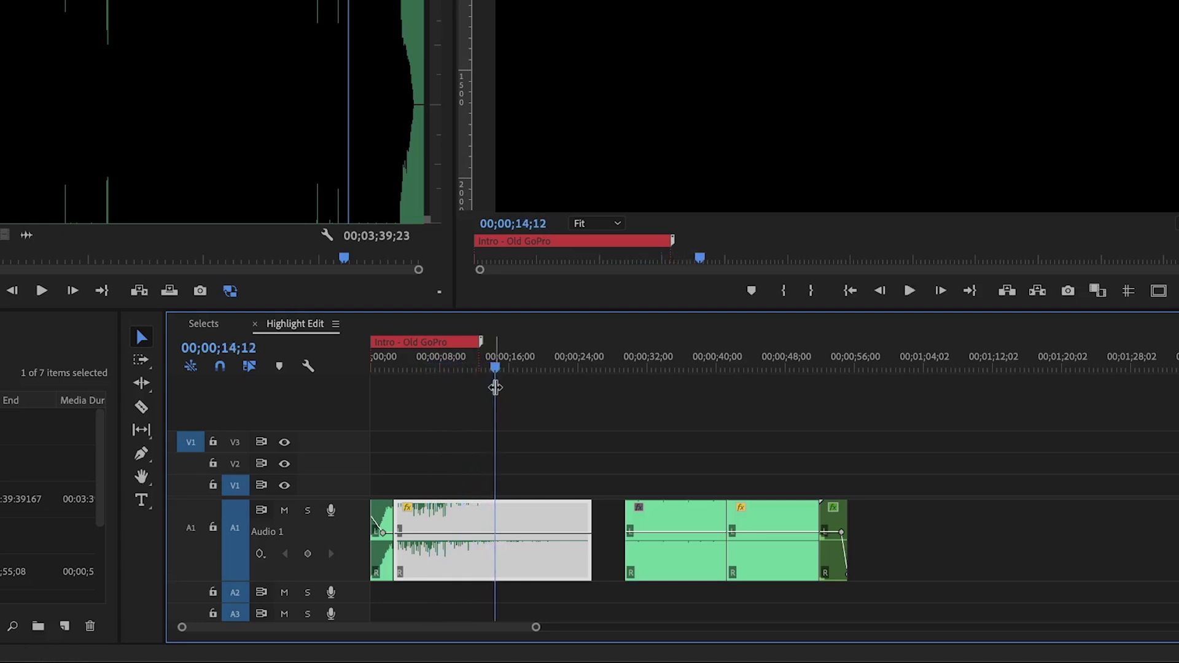
key("Right")
left_click_drag(481, 343, 495, 348)
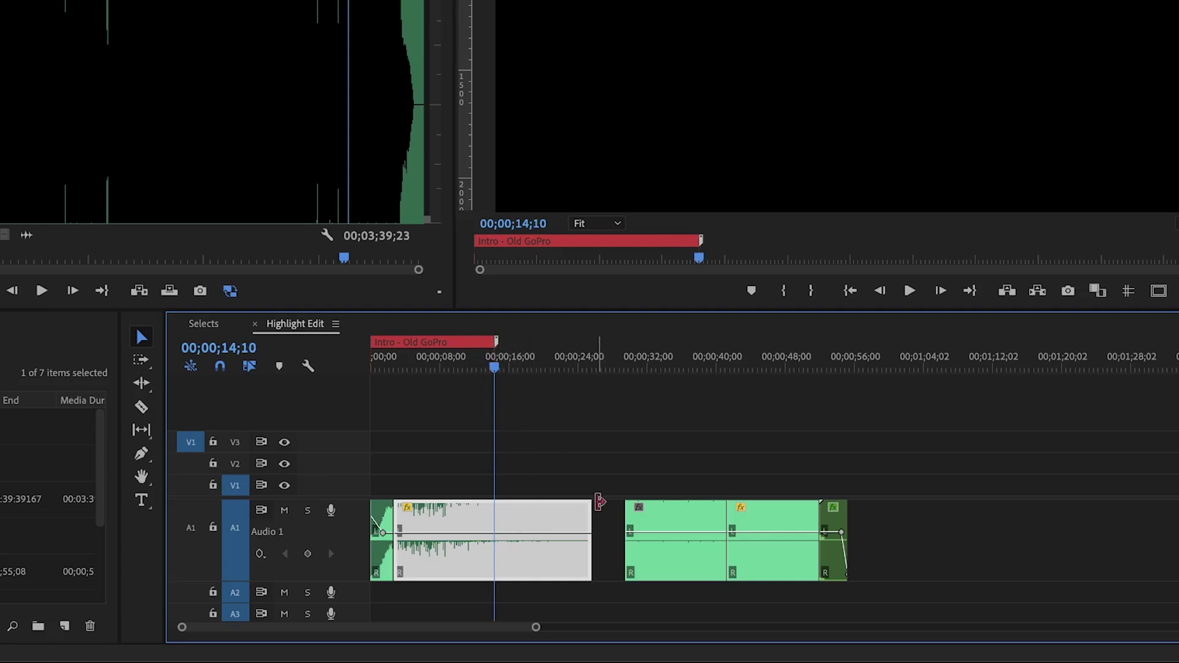
left_click(515, 404)
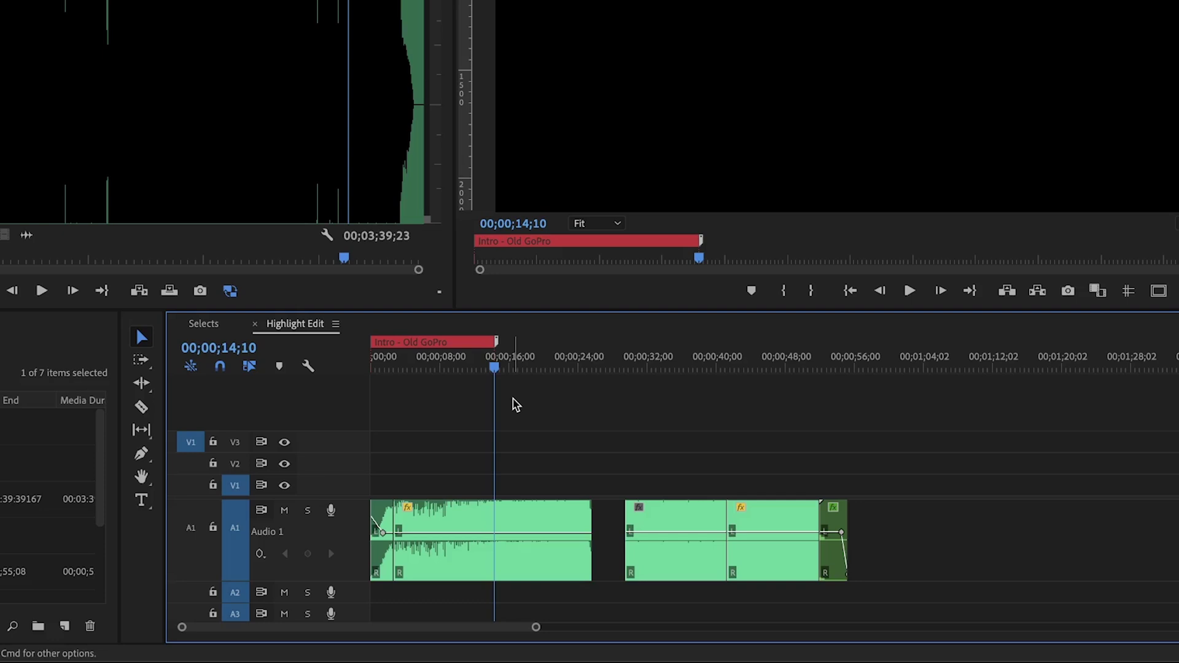
Add a white 'USC SKI & SNOWBOARD' marker at 00;00;14;10 lasting 00;00;07;11
key("m")
key("m")
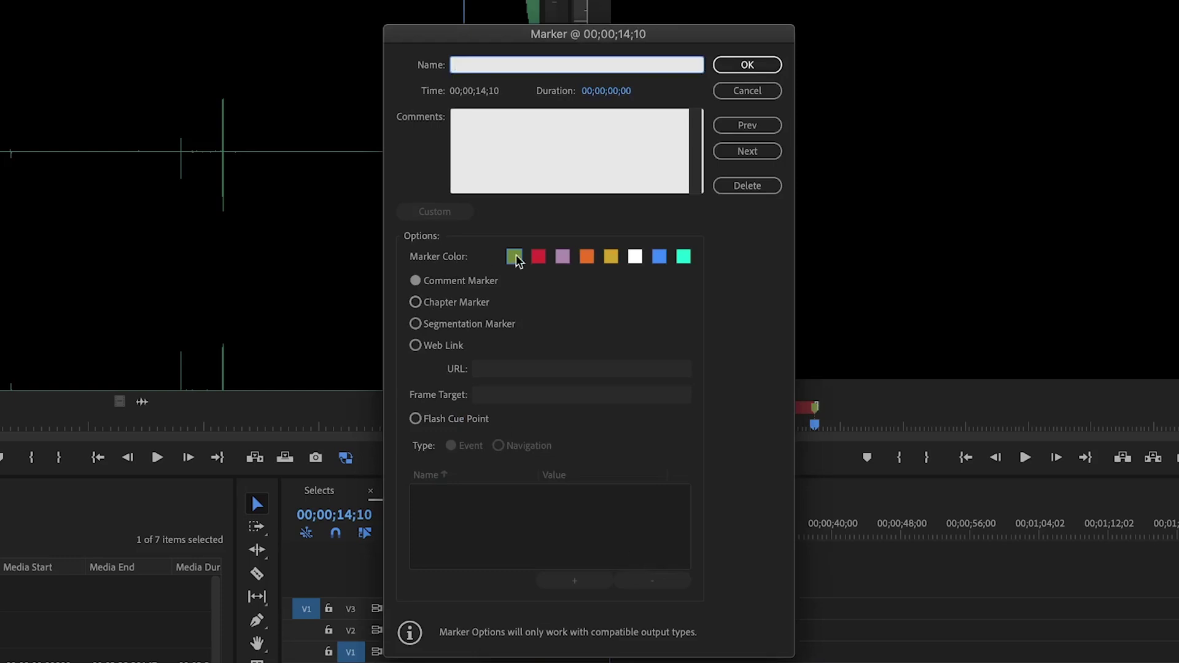
left_click(635, 257)
left_click(492, 61)
type("USC SKI & SNOWBOARD")
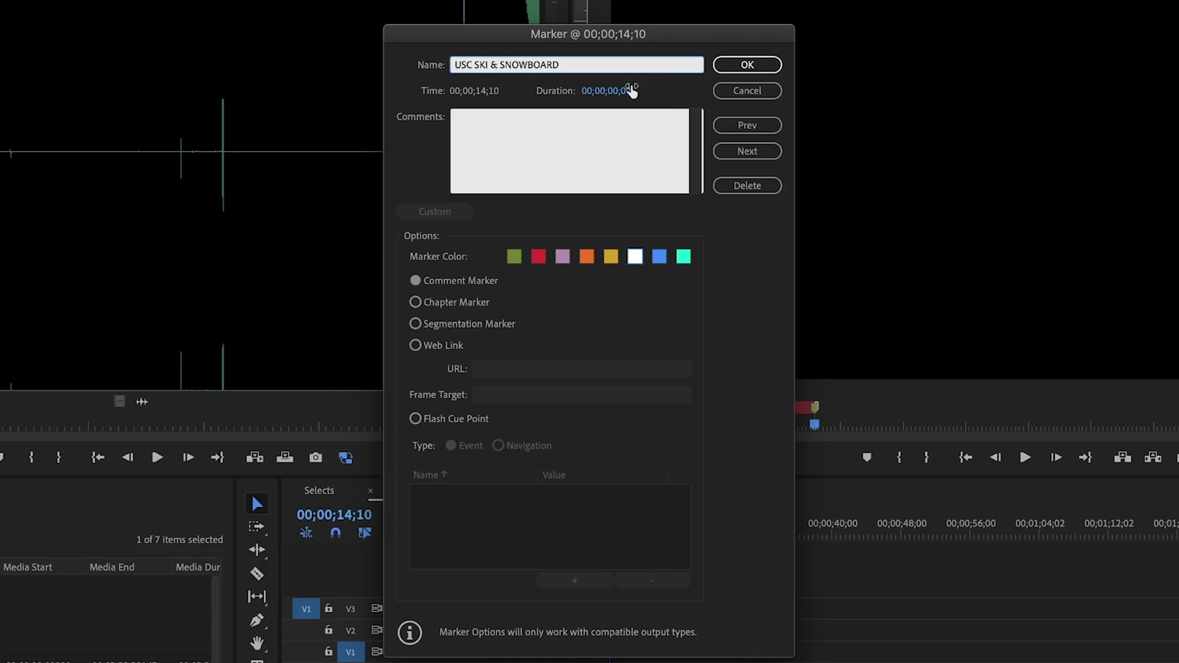
left_click_drag(611, 90, 809, 91)
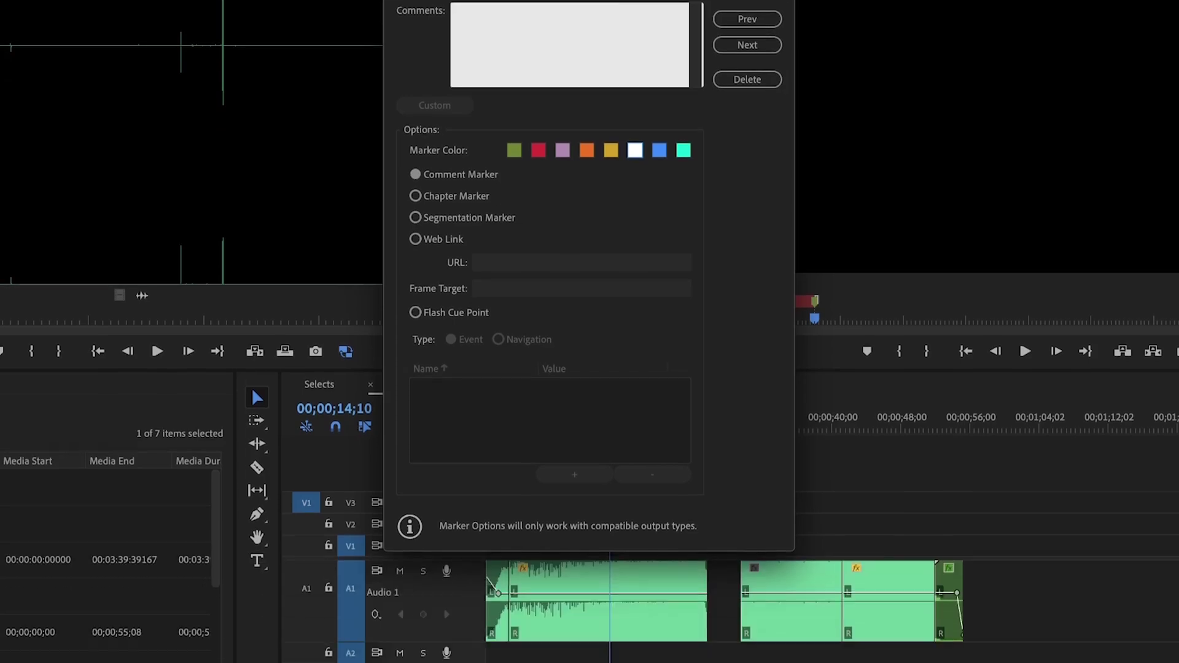
key("Return")
Move the playhead to the new marker's end and save the project
left_click(705, 342)
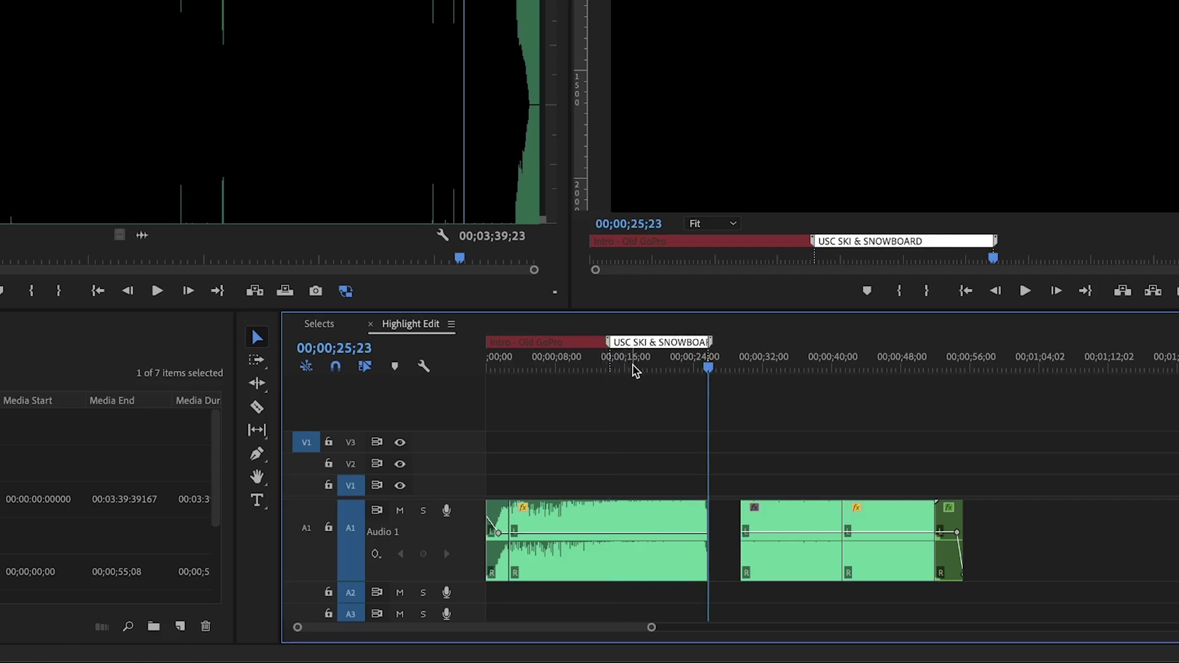
key("ctrl+s")
left_click(754, 540)
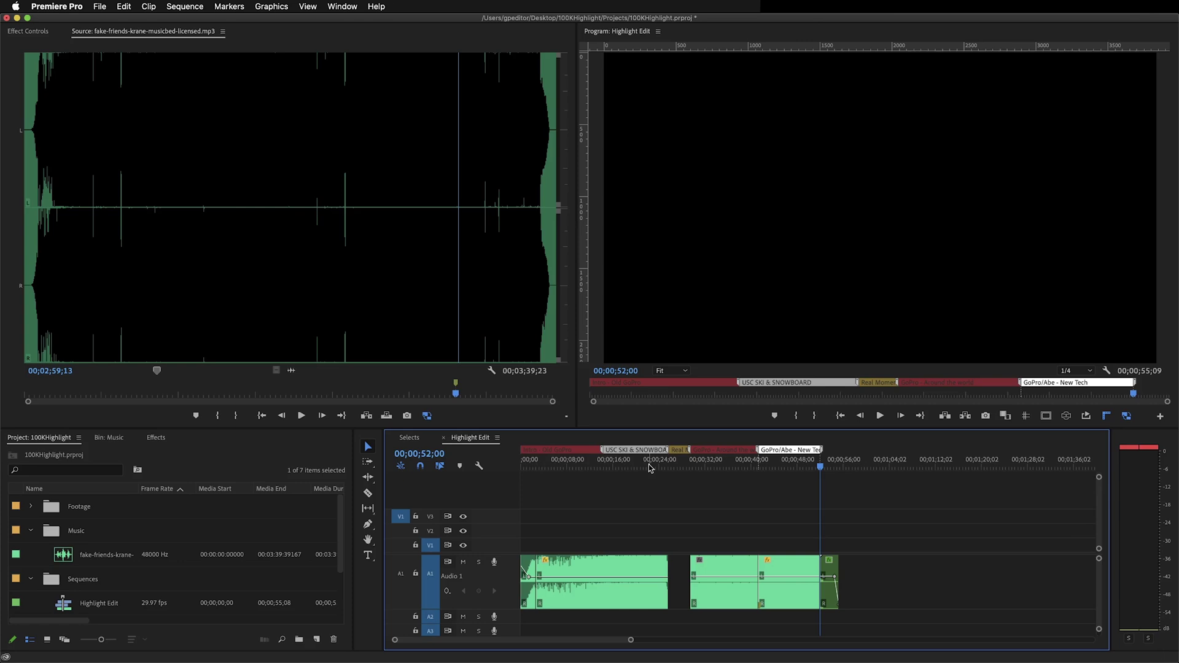
Float the USCSkiSnowboard clips bin and drag a ski clip onto a video track above the music
left_click(31, 506)
double_click(69, 531)
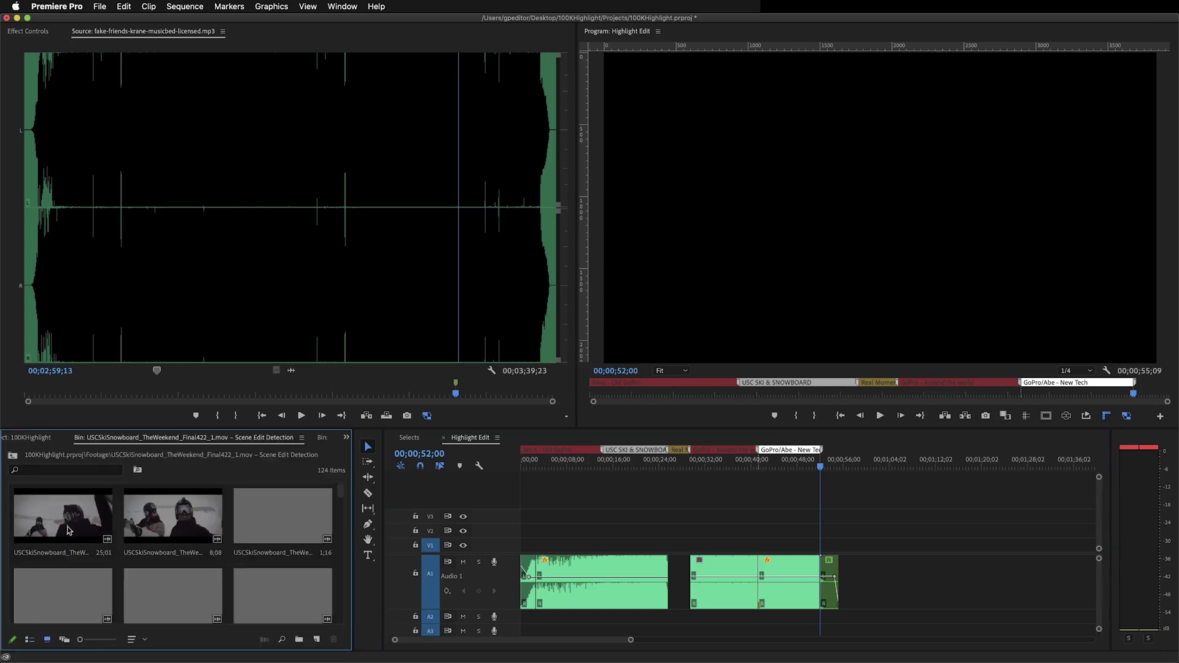
left_click_drag(171, 439, 570, 181)
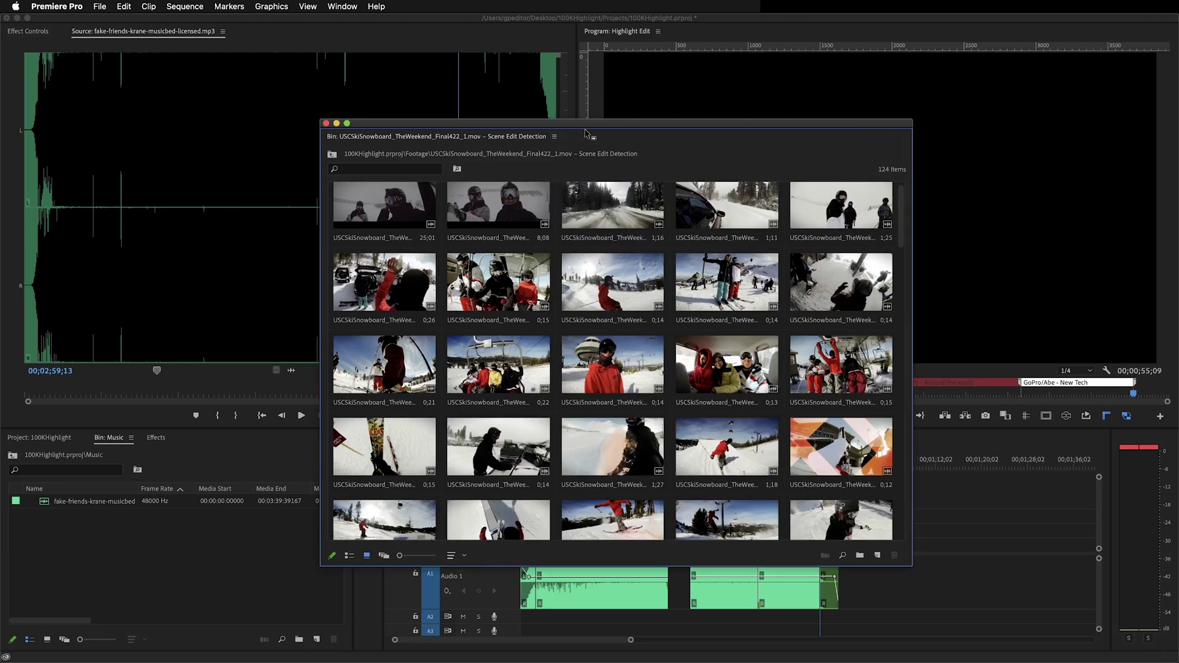
left_click_drag(589, 135, 298, 73)
scroll(408, 365, "down", 4)
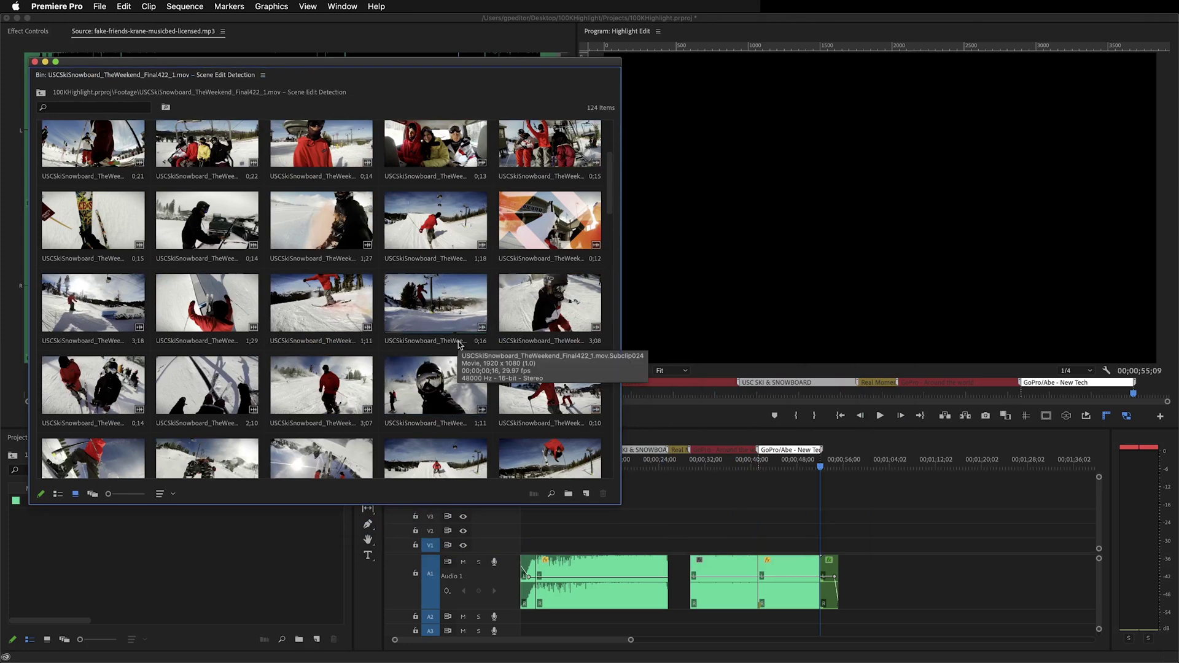
left_click_drag(457, 377, 616, 546)
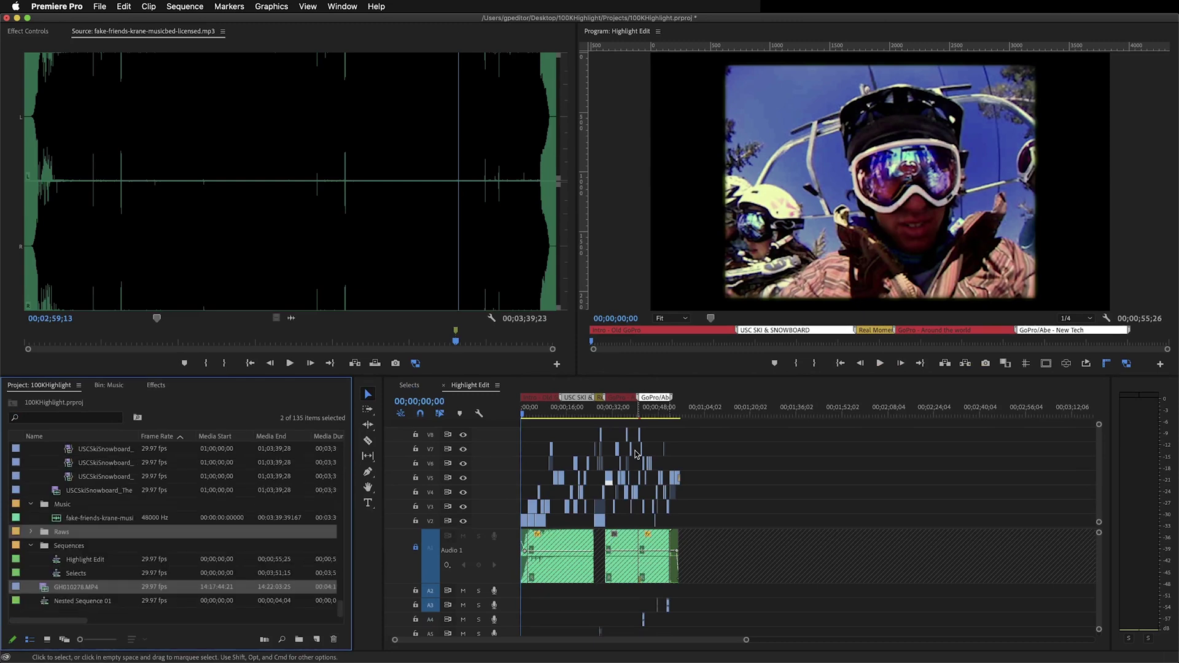
Zoom the Highlight Edit timeline in on its clips with the = key
left_click(755, 438)
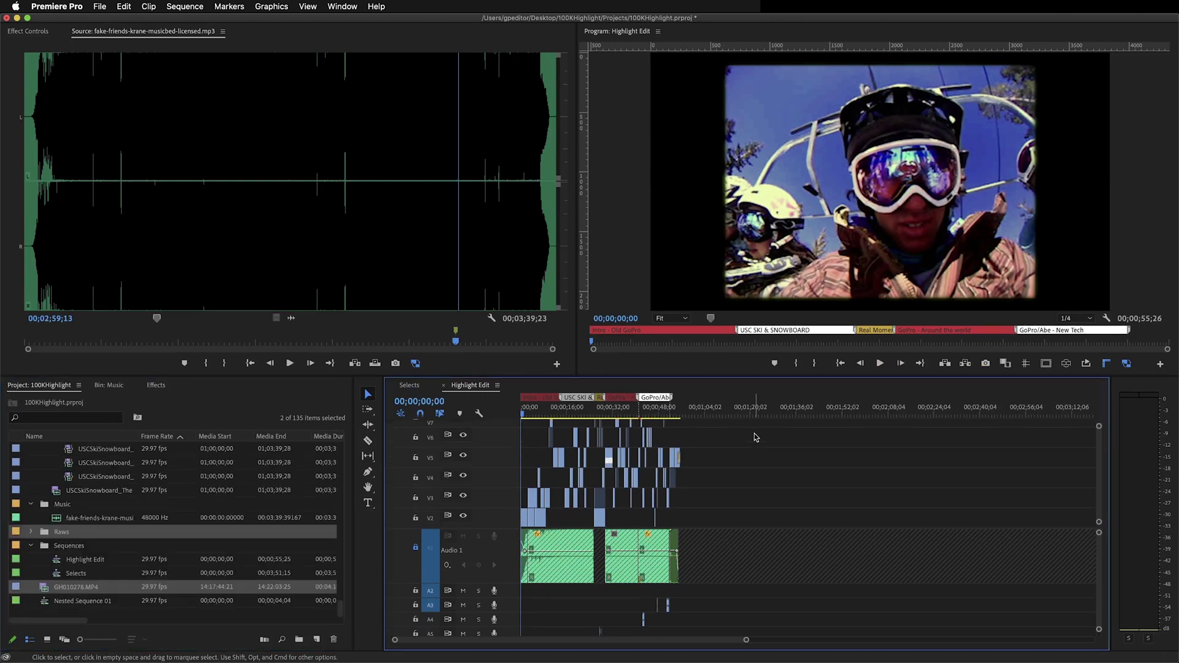
key("=")
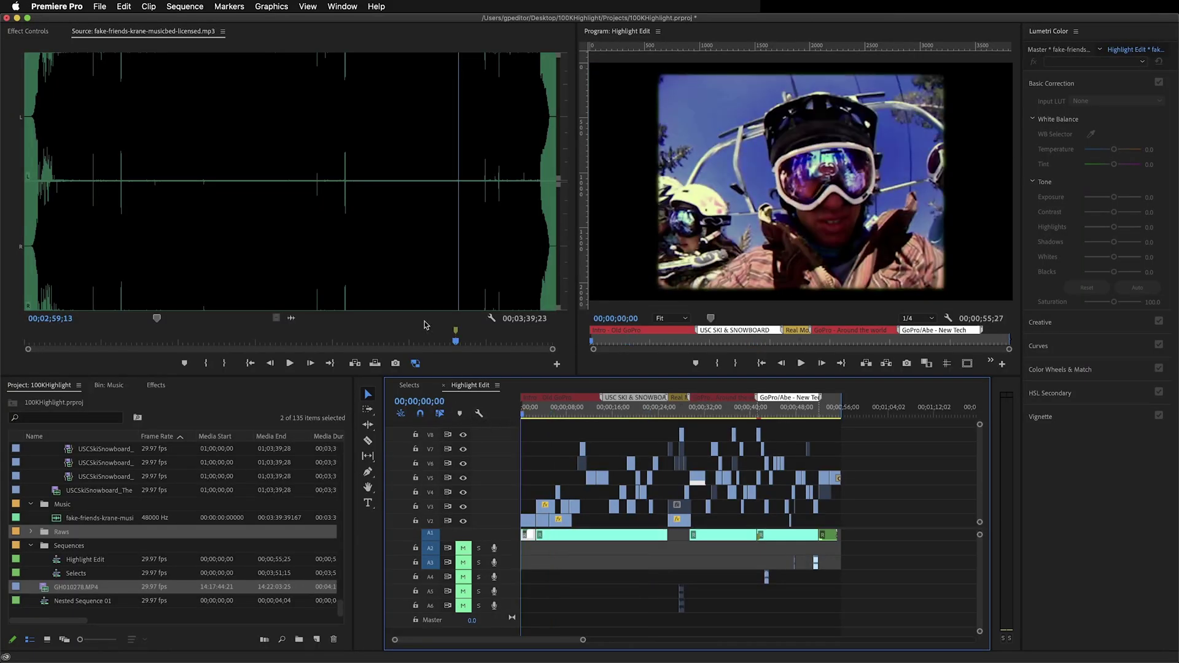
Open the Export Settings for the Highlight Edit sequence with Cmd+M
left_click(184, 6)
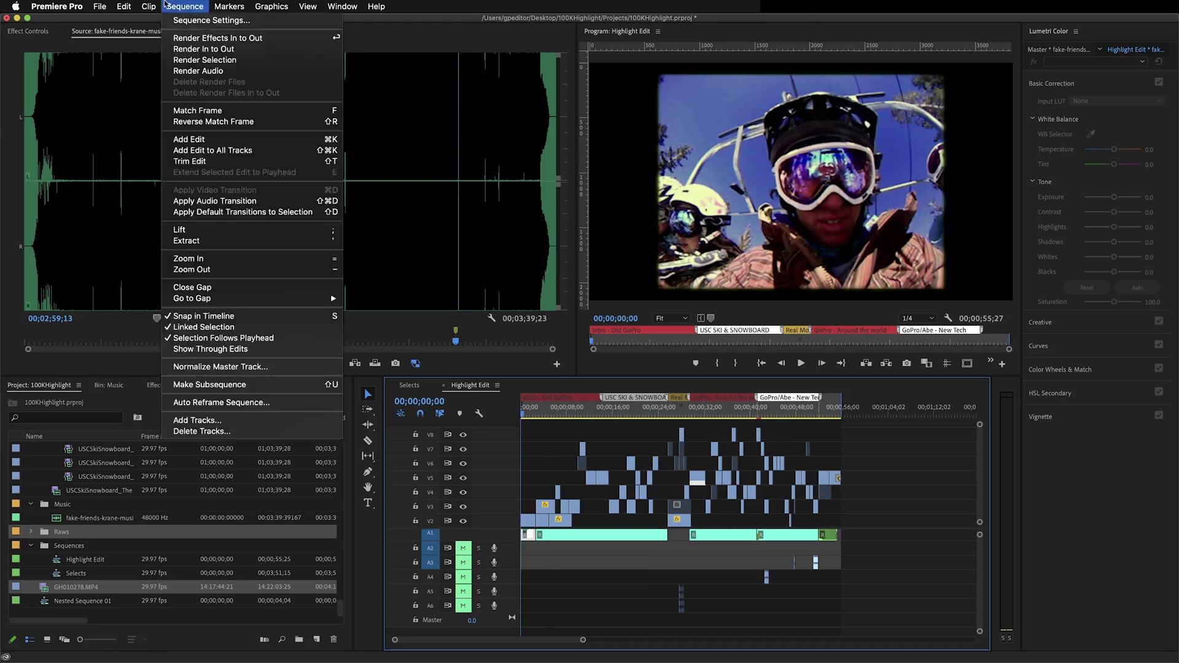
mouse_move(111, 5)
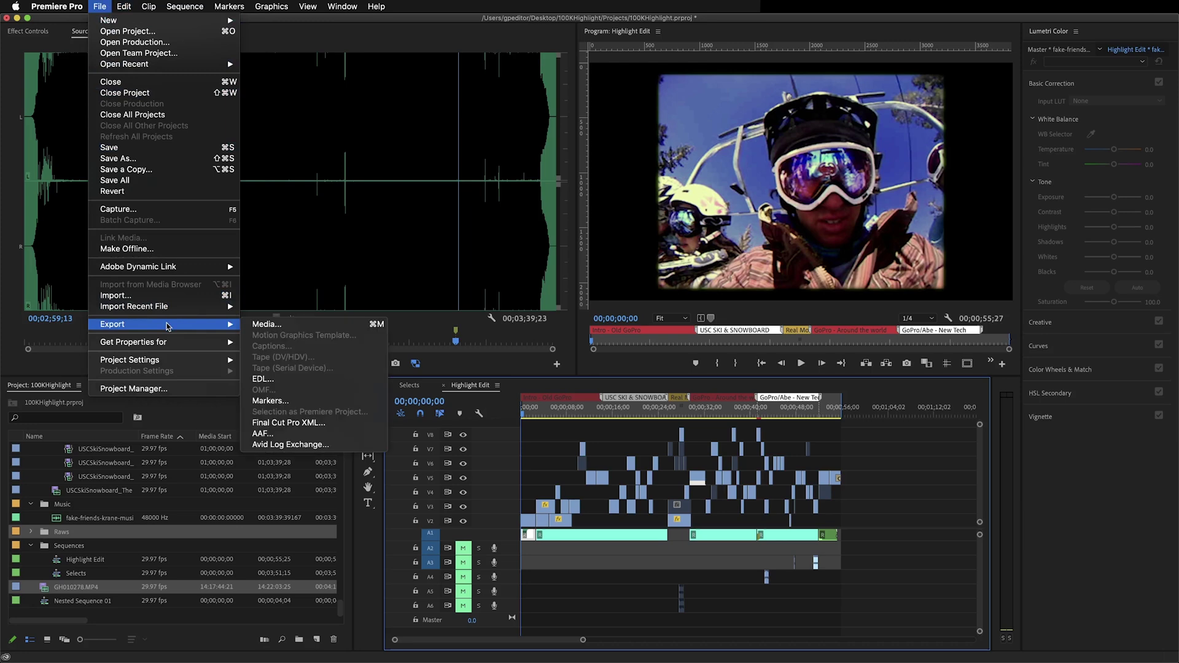
key("Escape")
key("super+m")
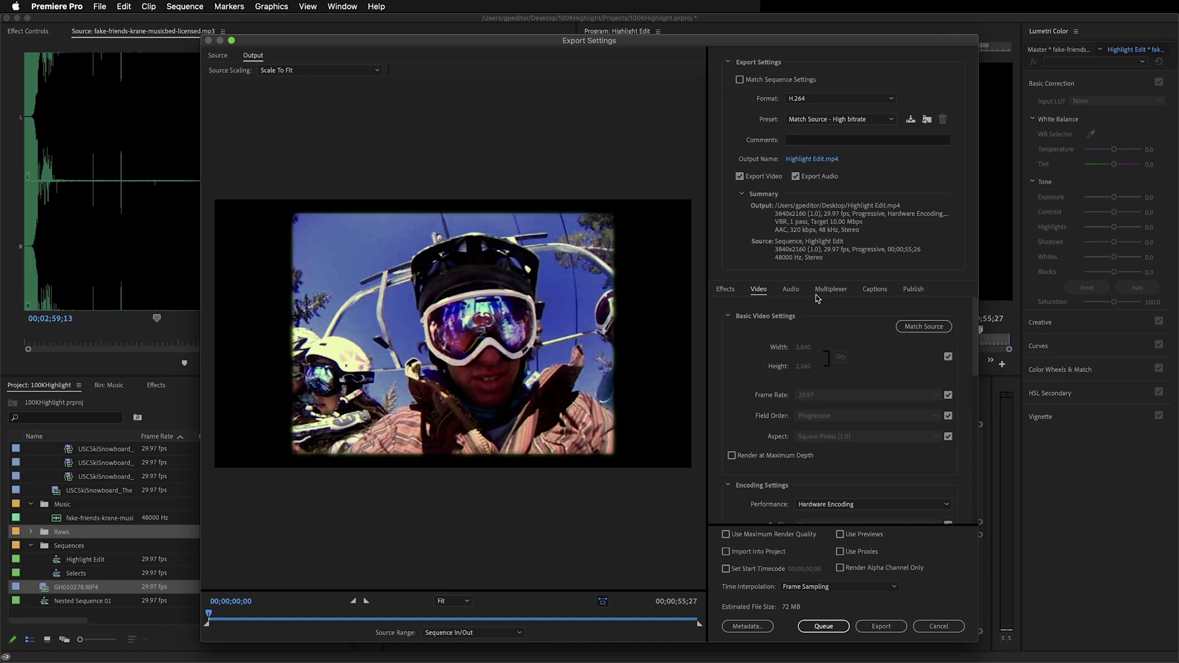
Keep H.264 as the export format and set the video to Match Source - High bitrate
left_click(813, 104)
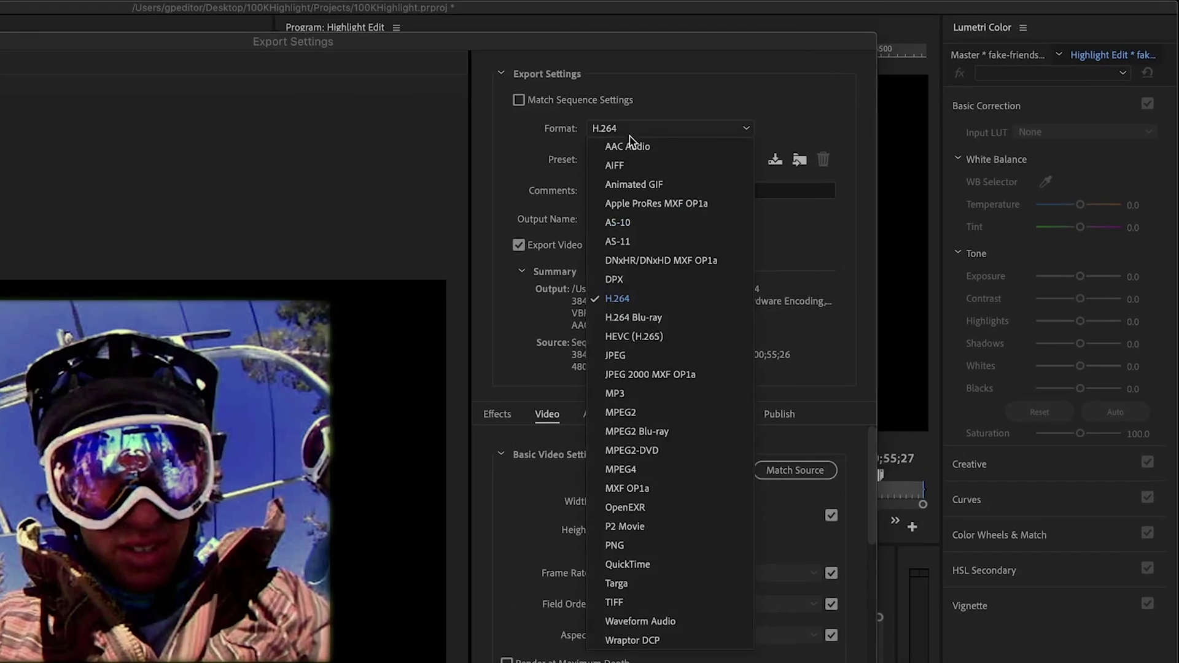
left_click(616, 299)
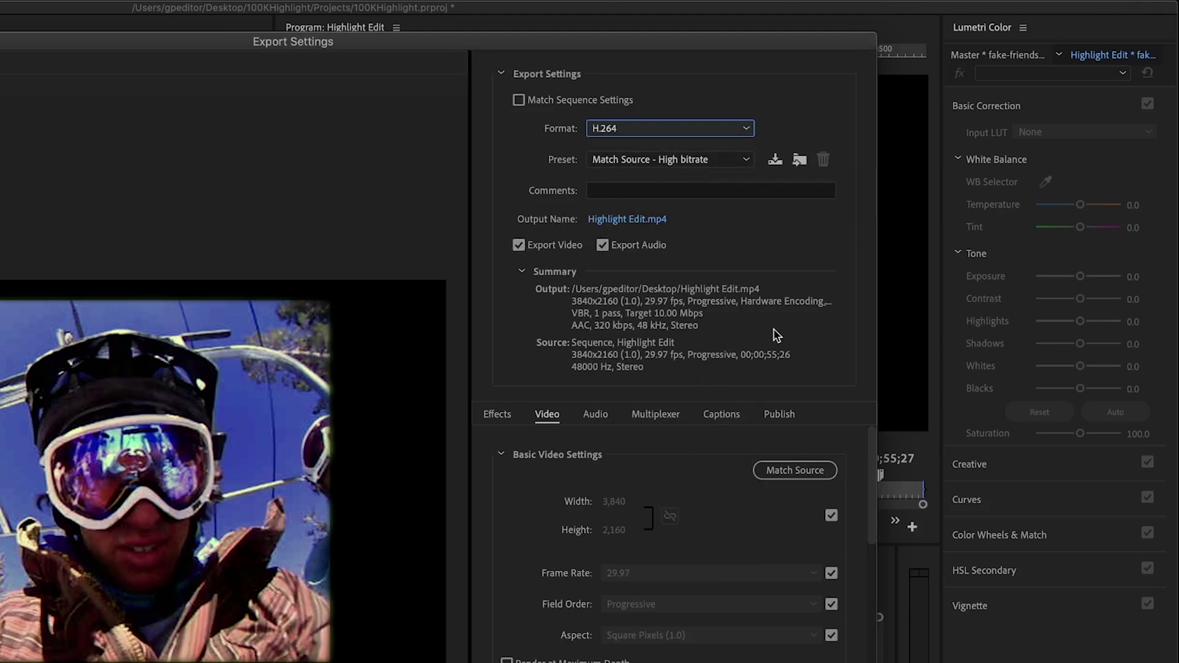
scroll(872, 510, "down", 5)
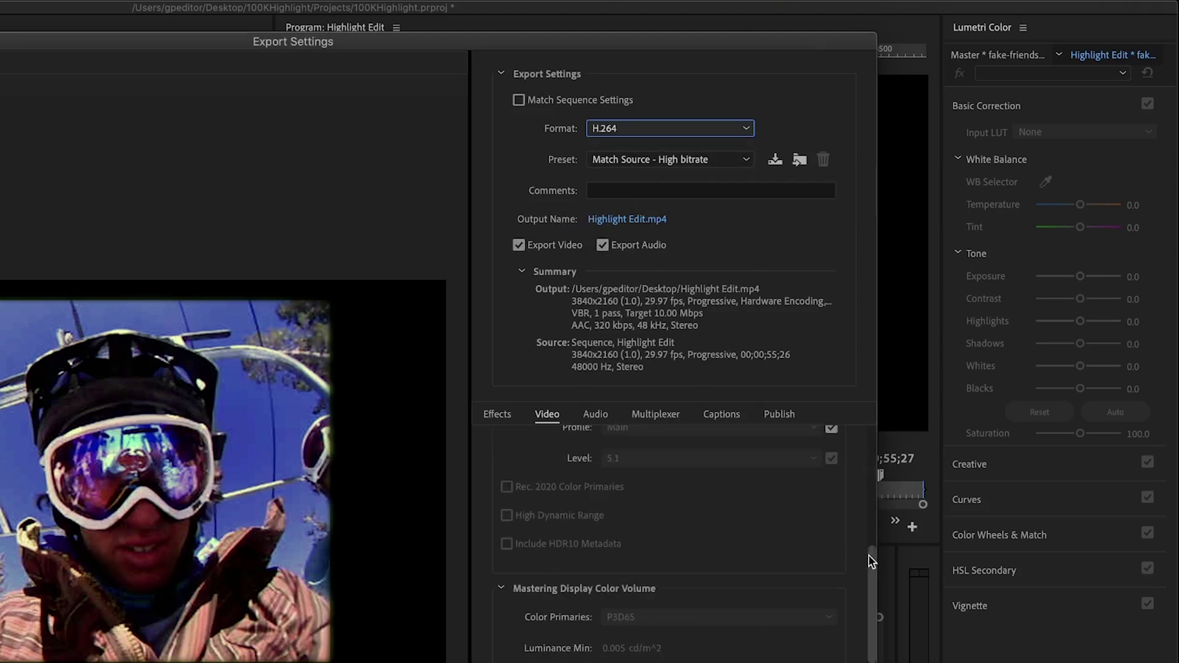
scroll(868, 554, "up", 5)
left_click(792, 470)
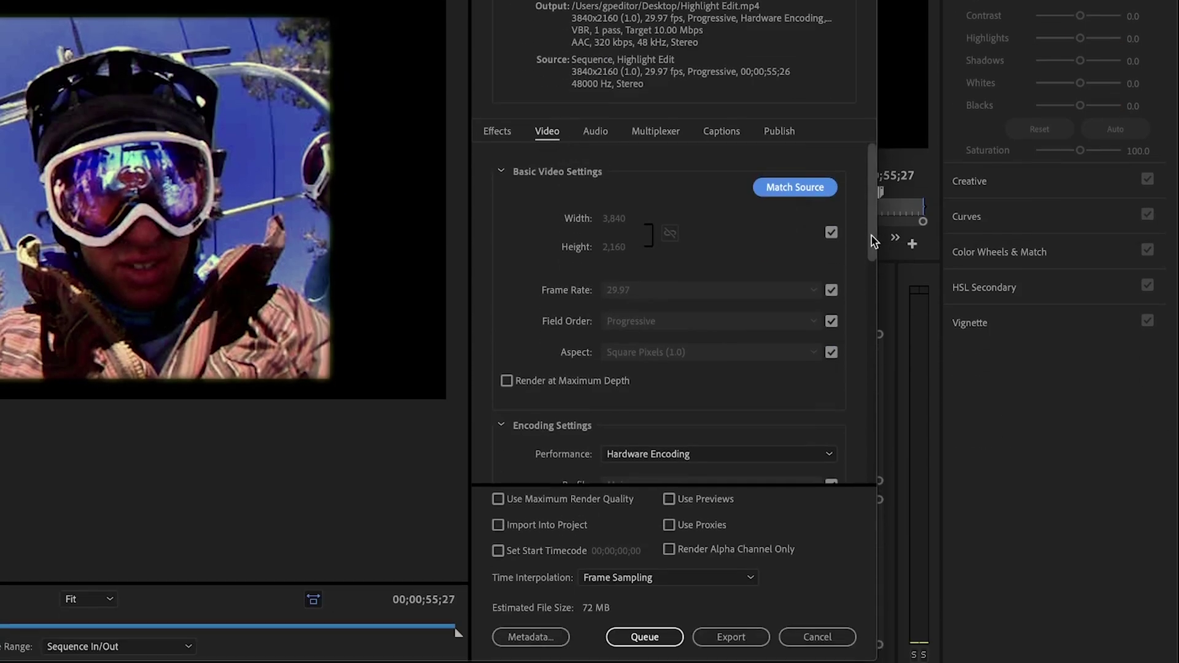
scroll(866, 547, "down", 3)
Set bitrate encoding to VBR, 2 pass with a 75 Mbps target bitrate
left_click_drag(866, 266, 846, 443)
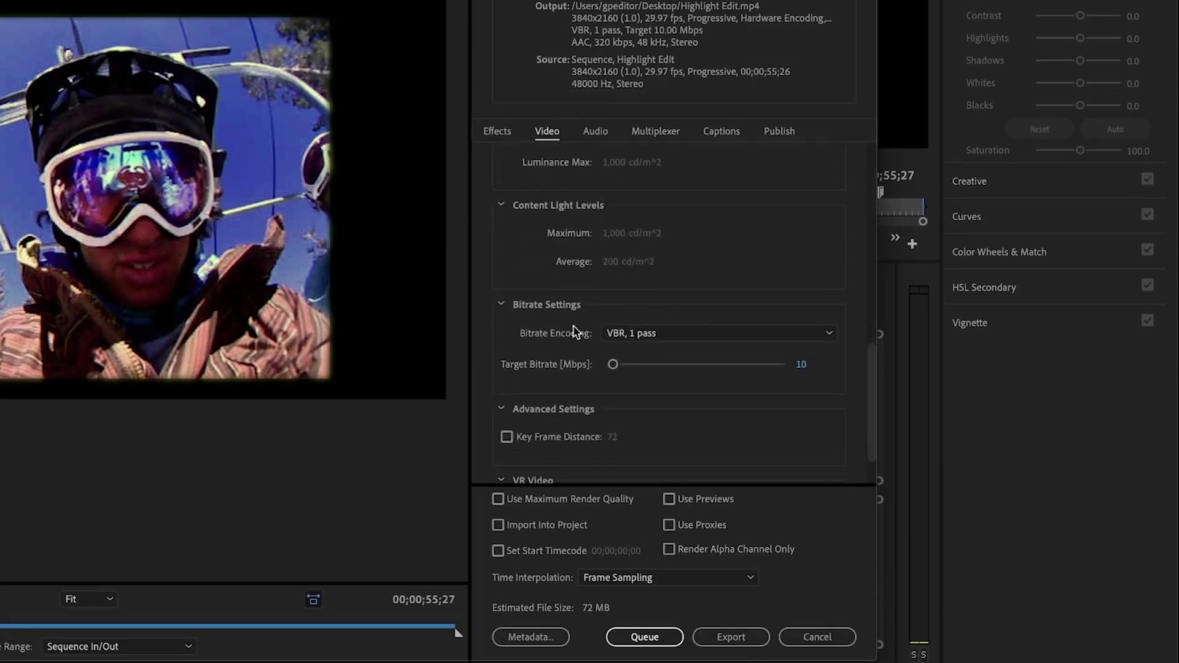
left_click(612, 336)
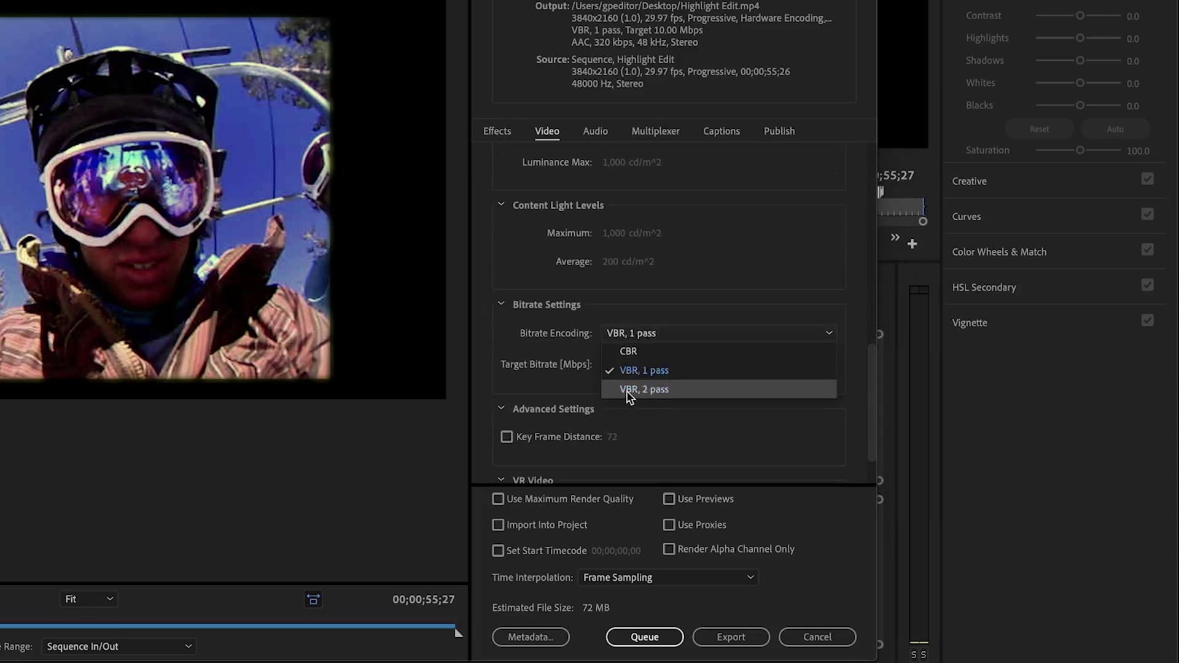
left_click(654, 389)
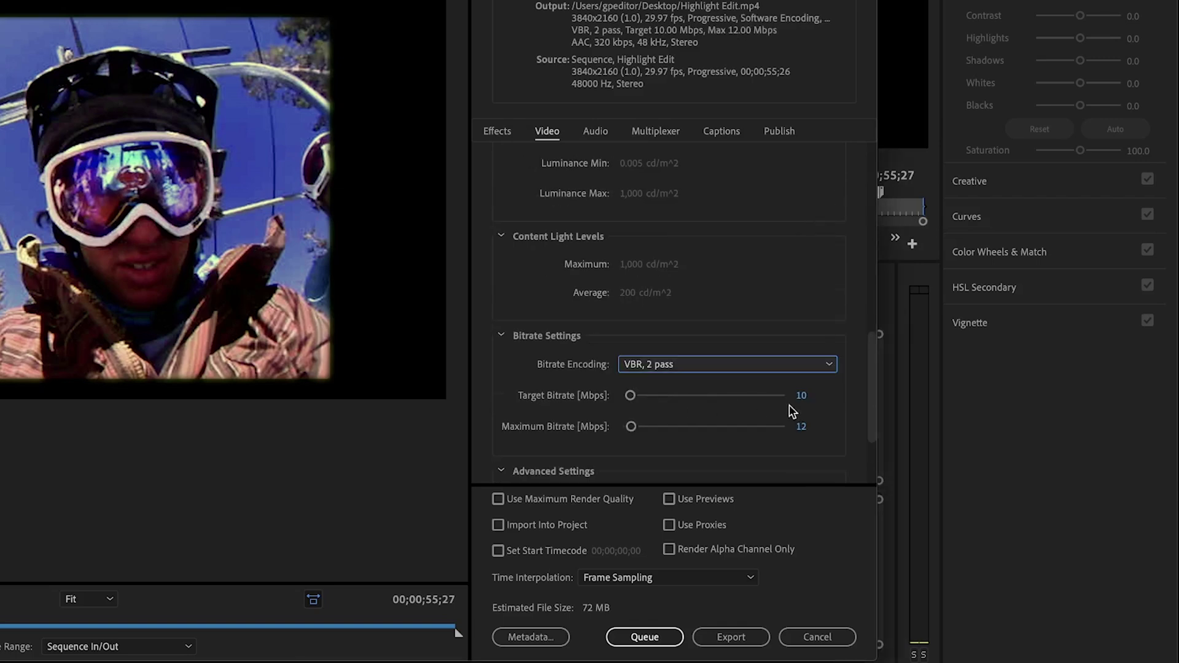
left_click_drag(874, 374, 868, 394)
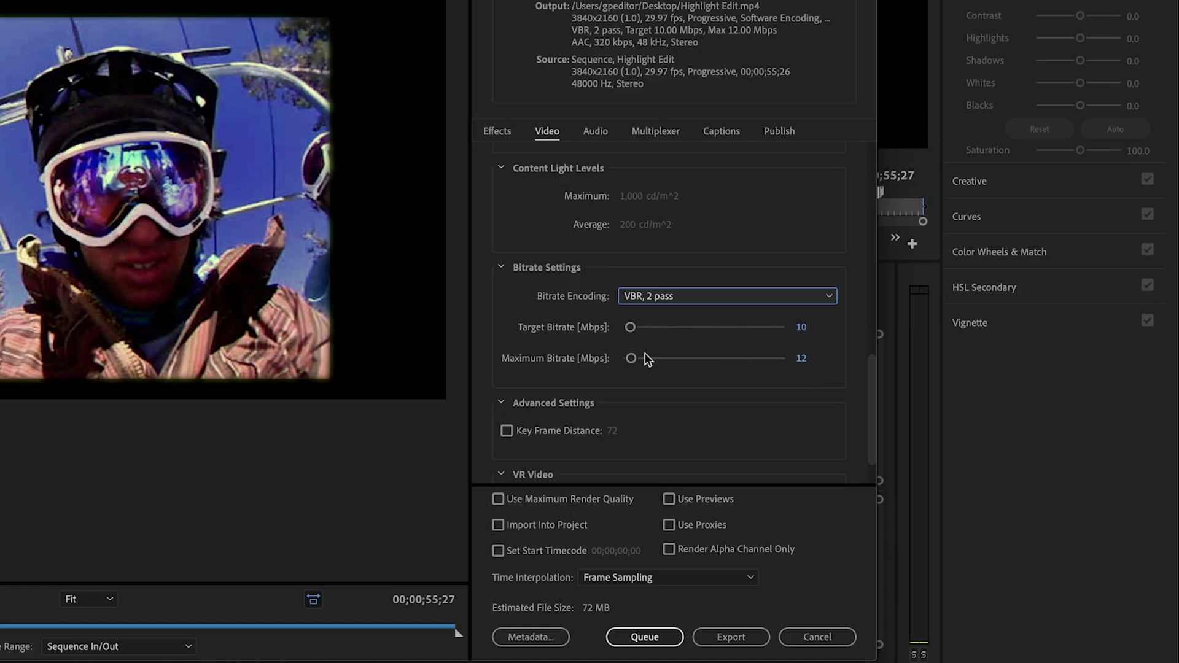
left_click(801, 328)
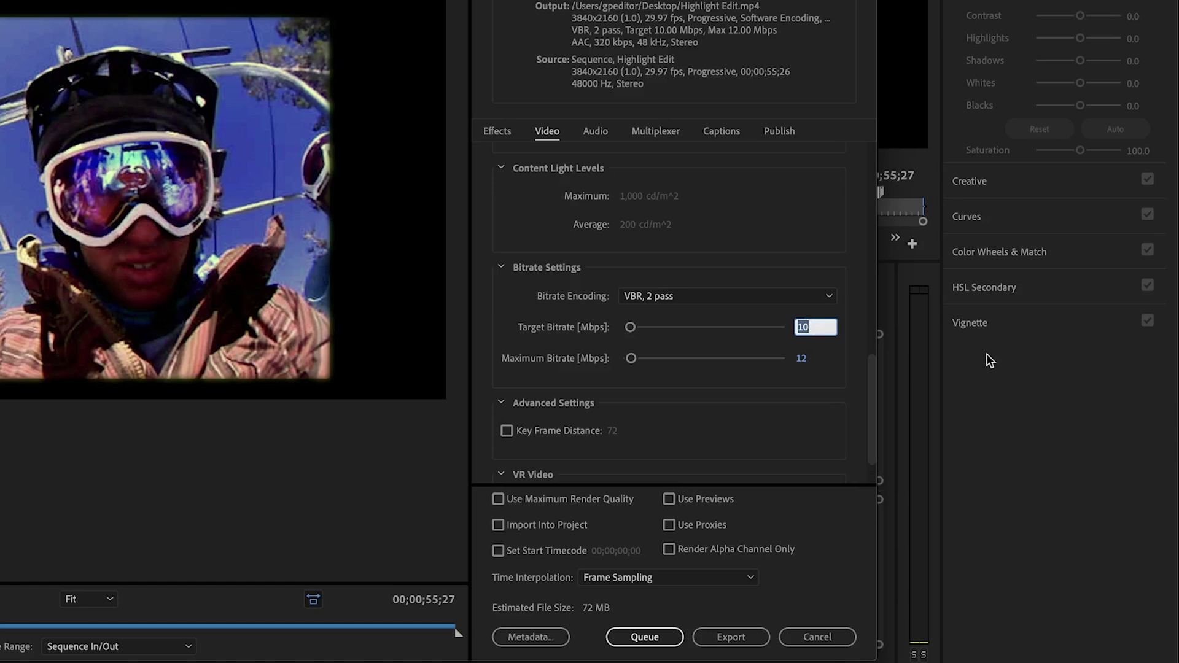
type("75")
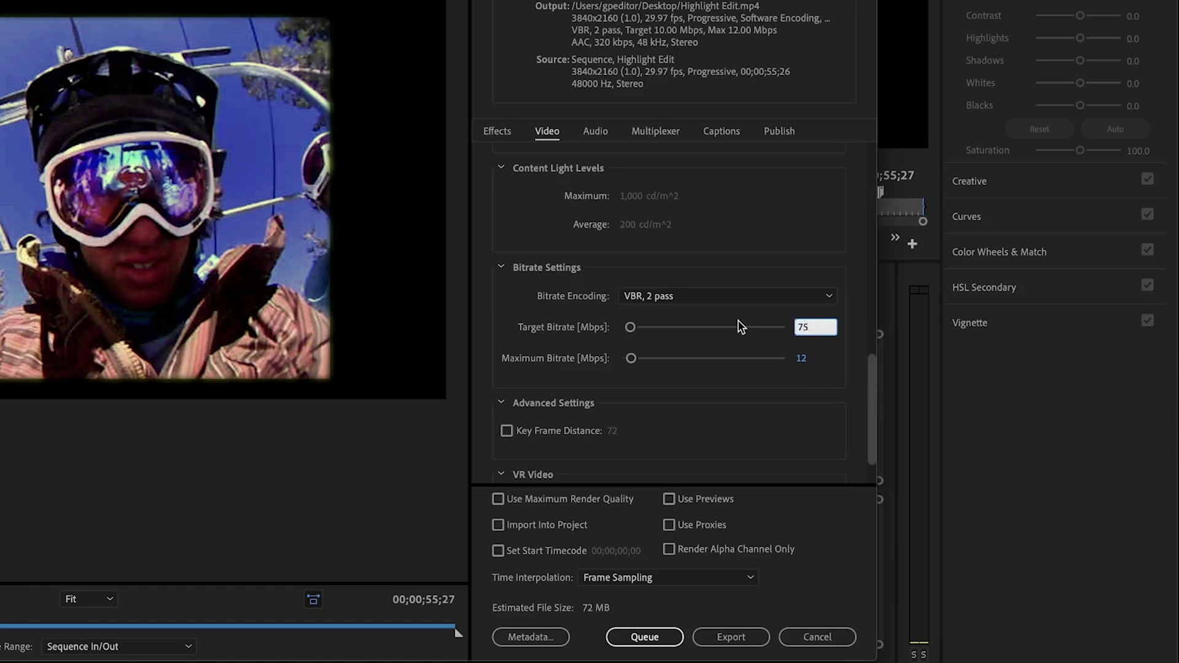
key("Return")
scroll(873, 416, "down", 2)
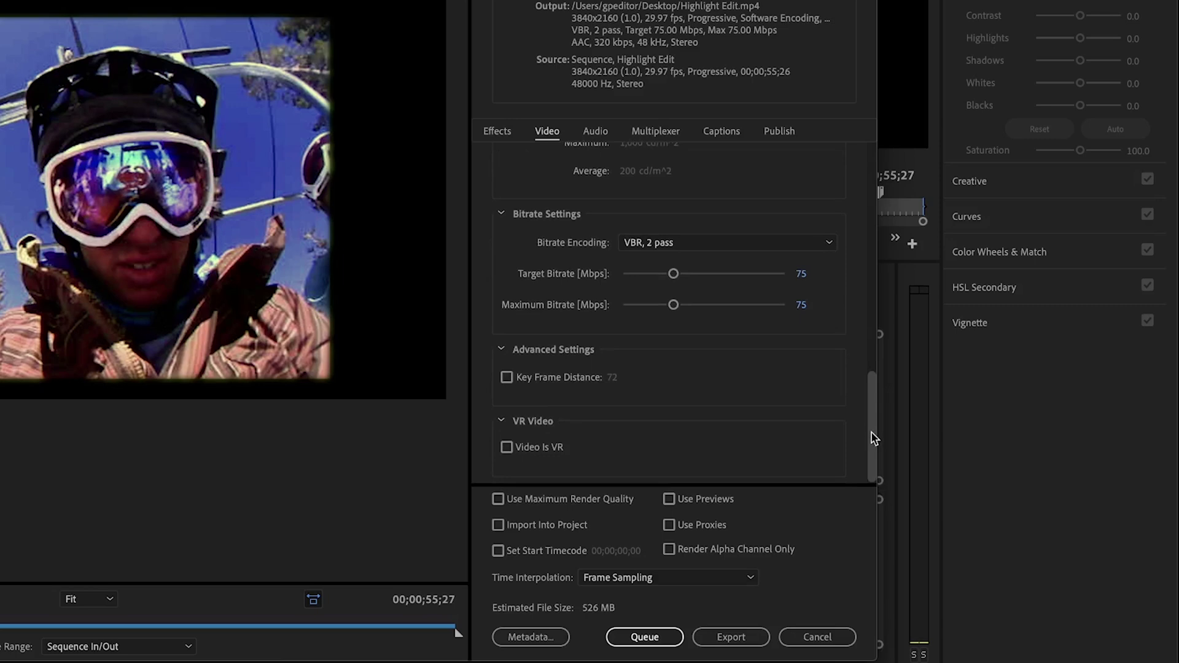